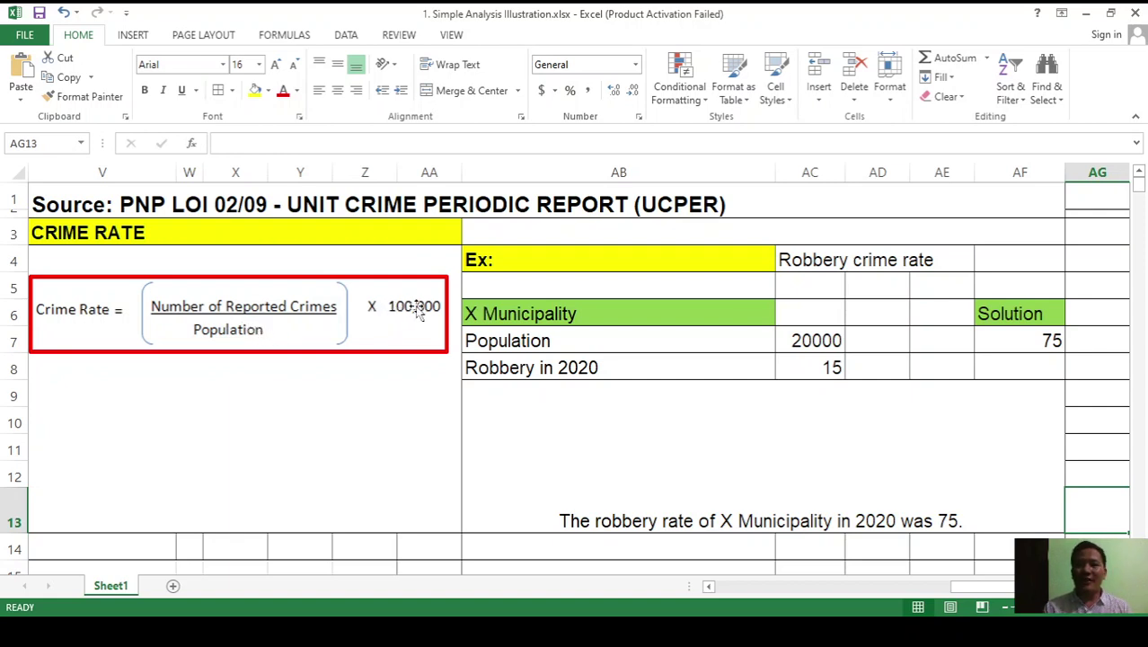
Step: Examine the X Municipality example's population and 2020 robbery figures against the crime rate formula
click(488, 309)
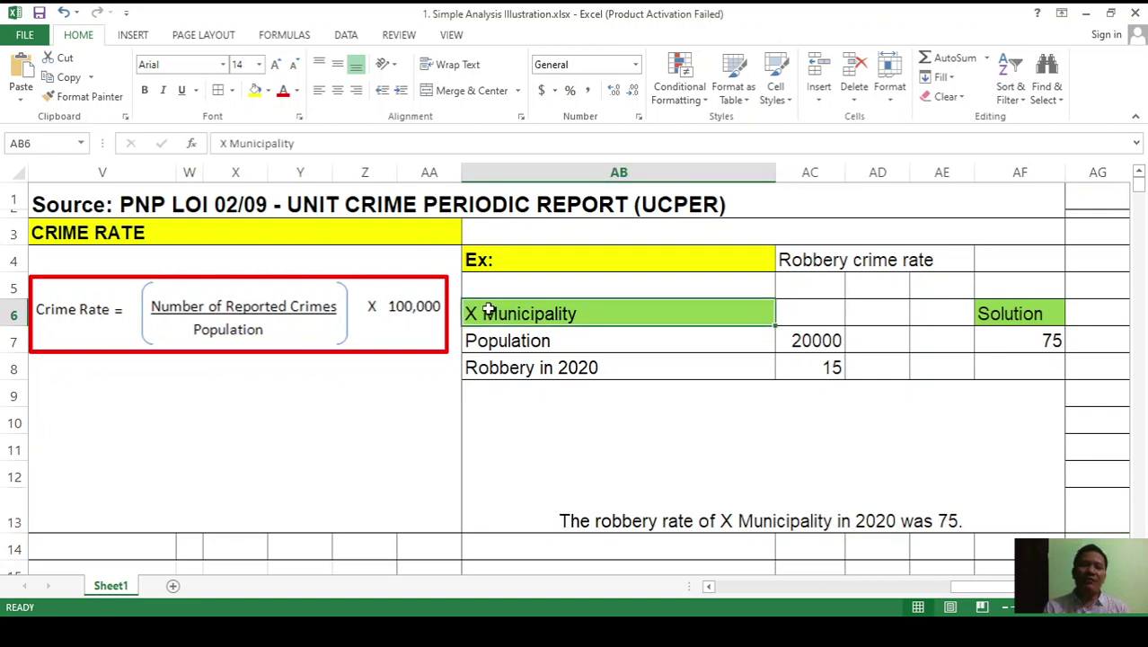
click(515, 343)
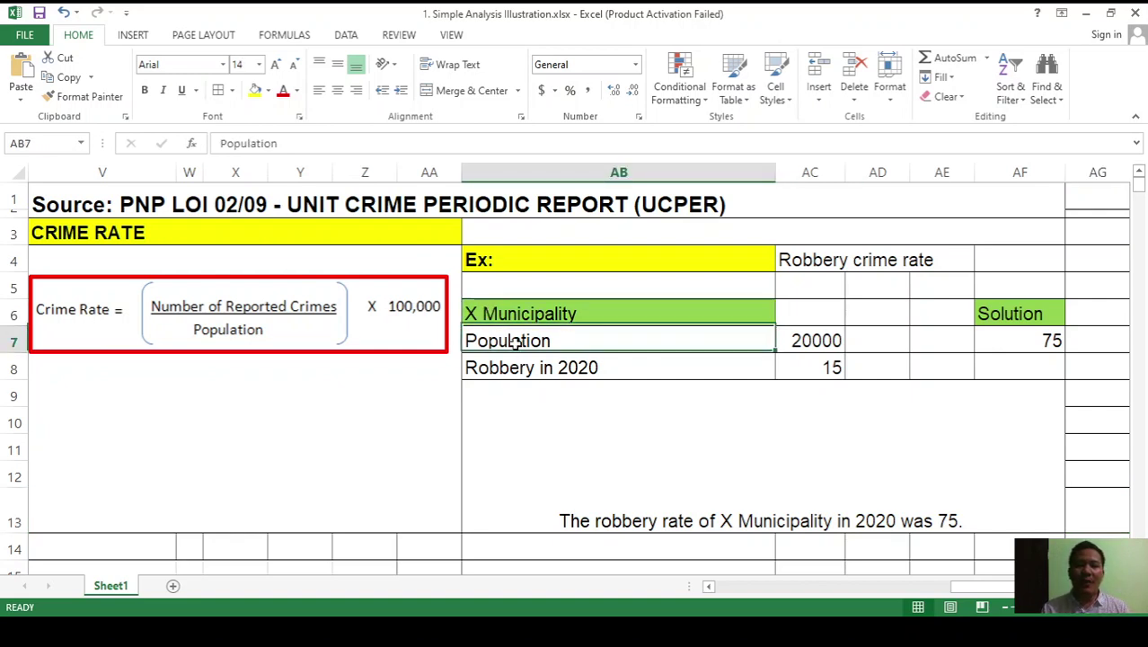
click(824, 348)
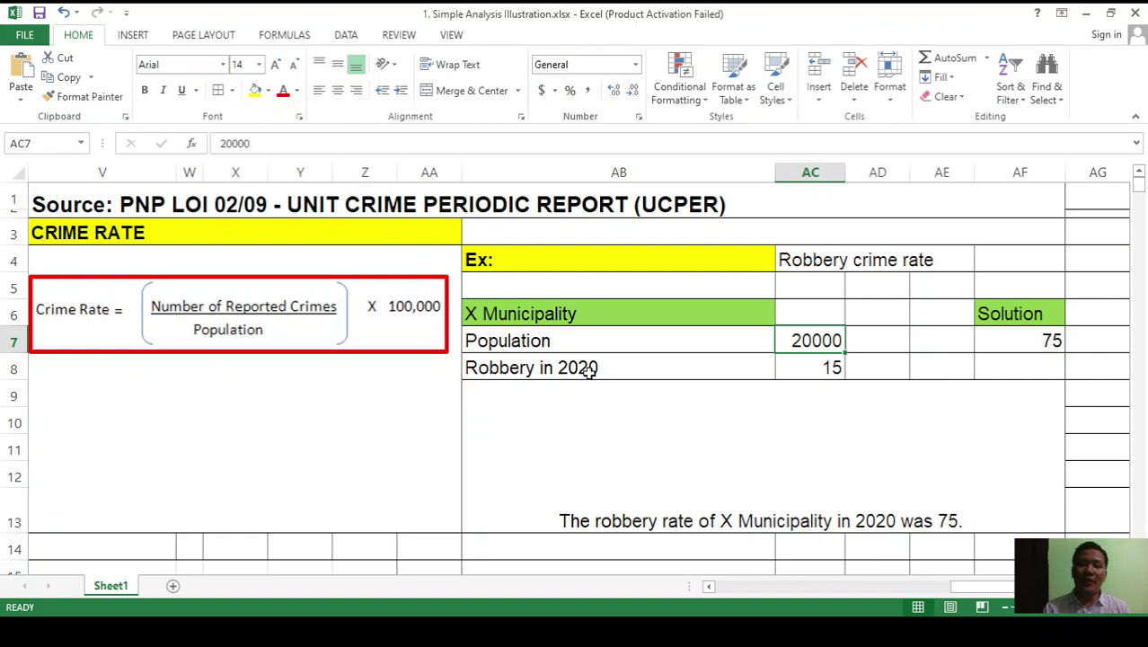
click(805, 368)
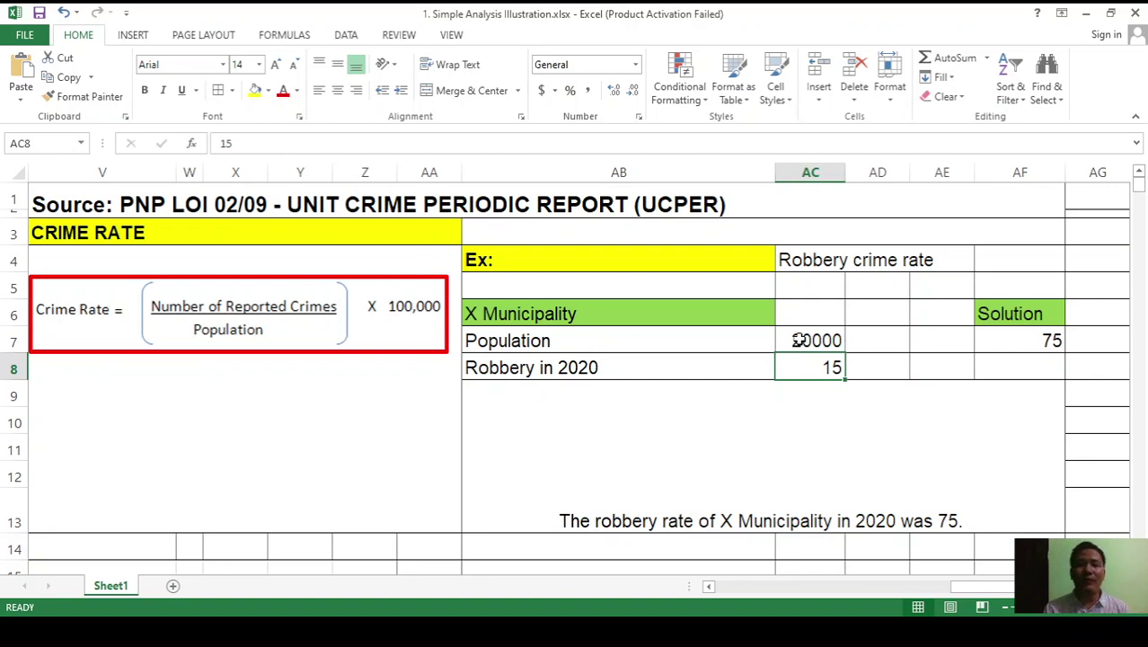
click(796, 339)
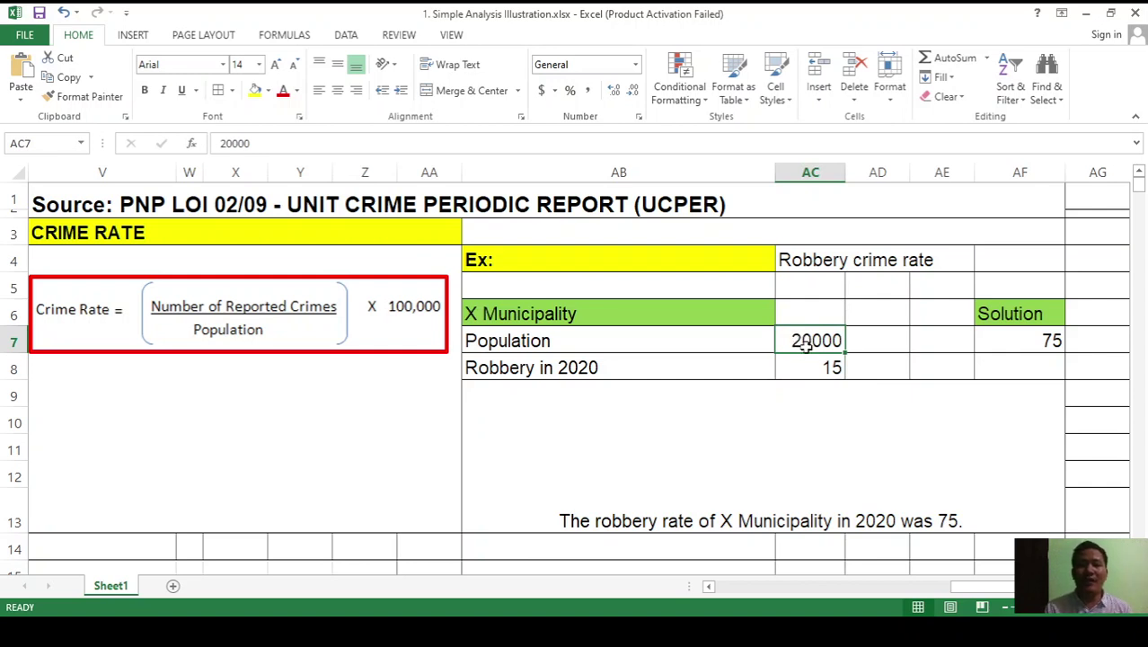
click(894, 368)
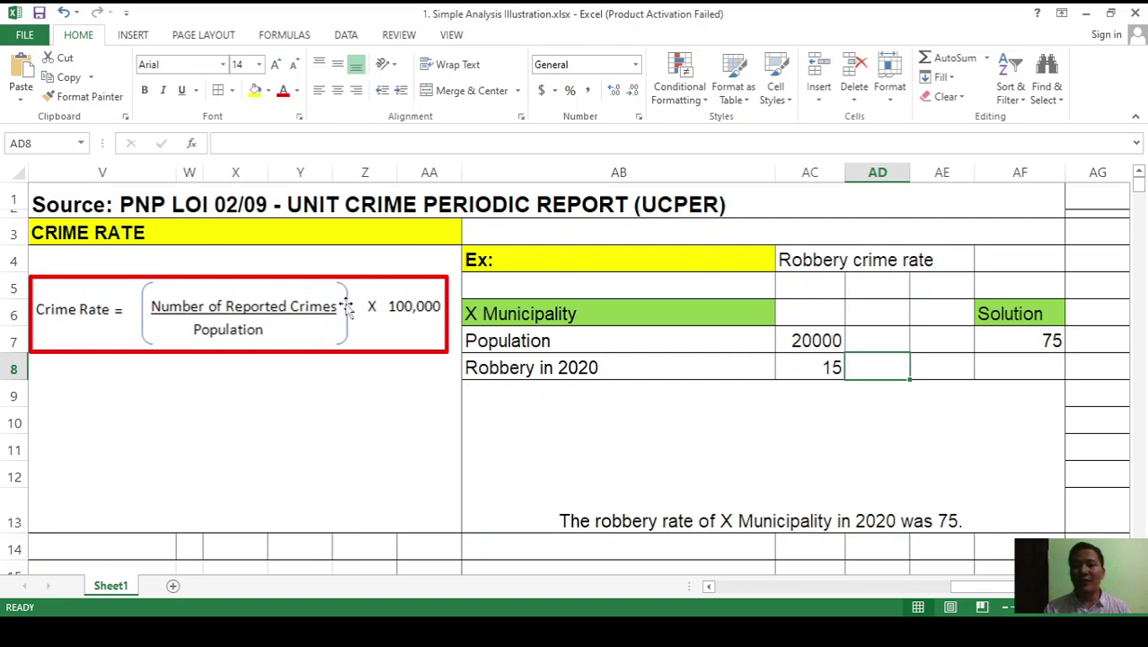
click(827, 369)
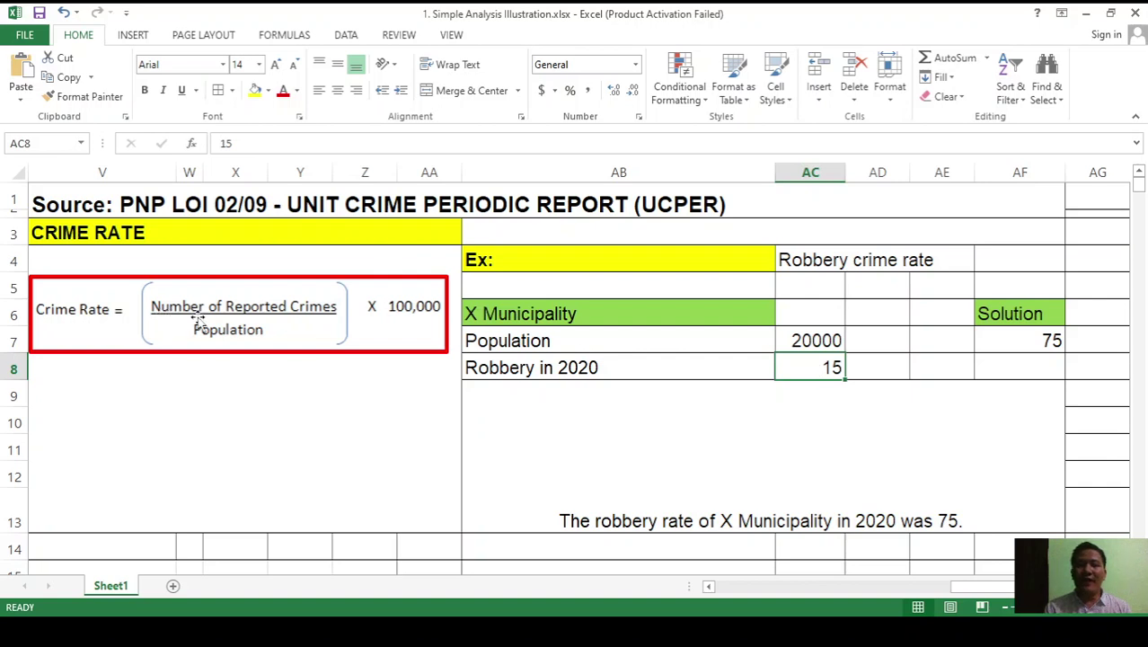
click(808, 340)
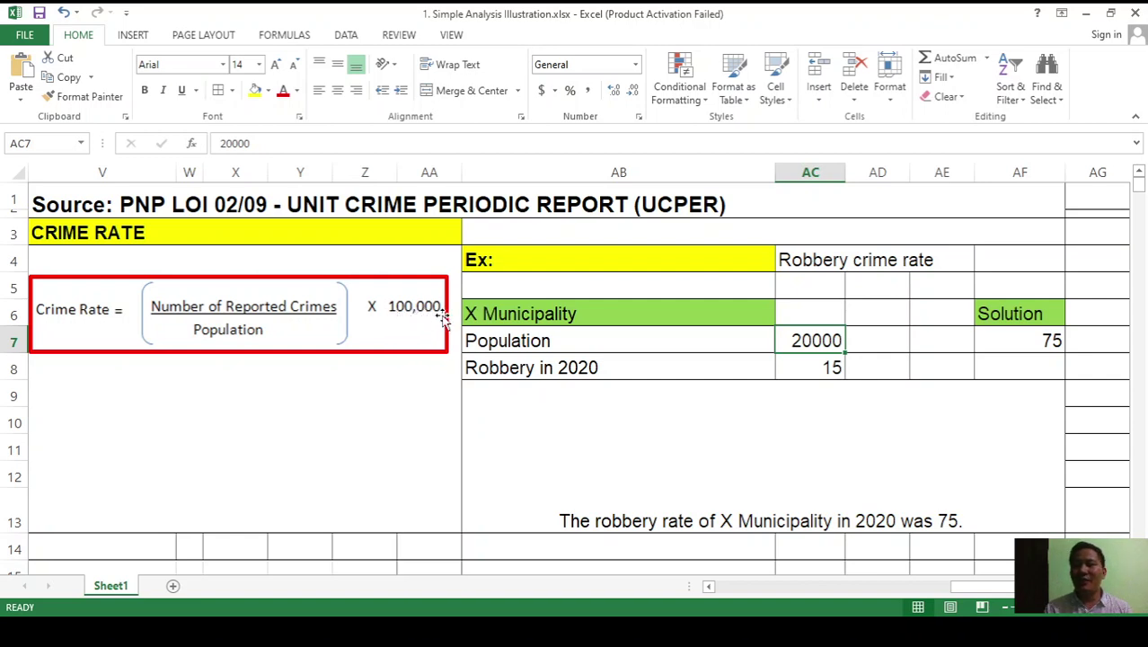
Step: Clear the existing Solution in cell AF7 and calculate the robbery crime rate there with =(15/20000)*100000
click(1037, 341)
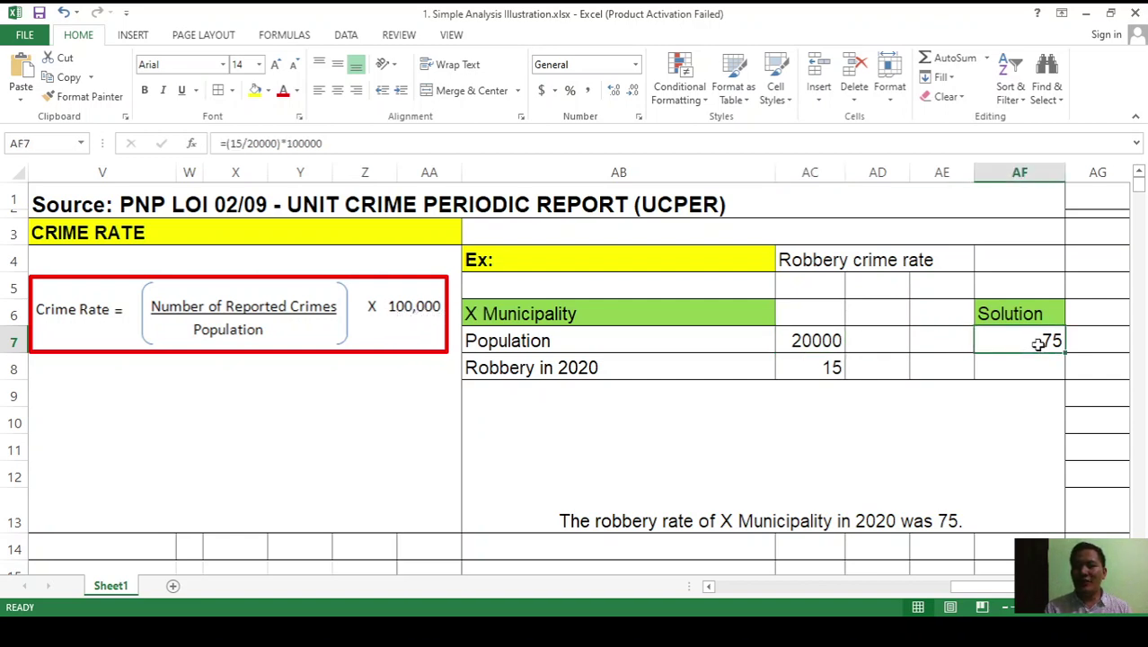
key(BackSpace)
key(Return)
click(1012, 333)
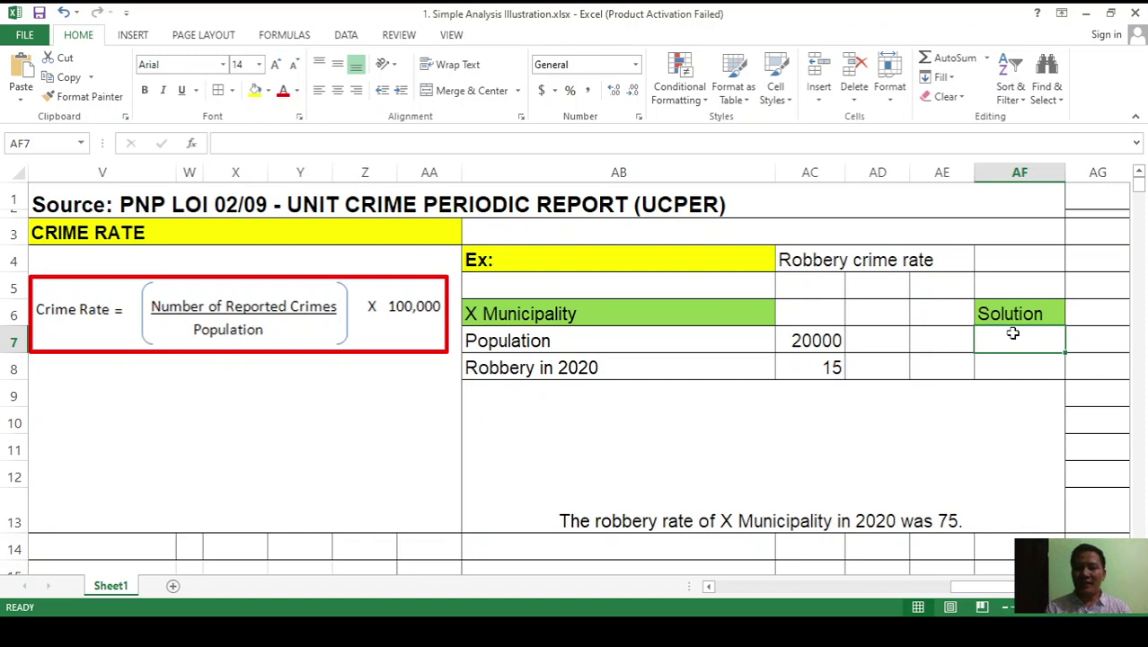
text(=)
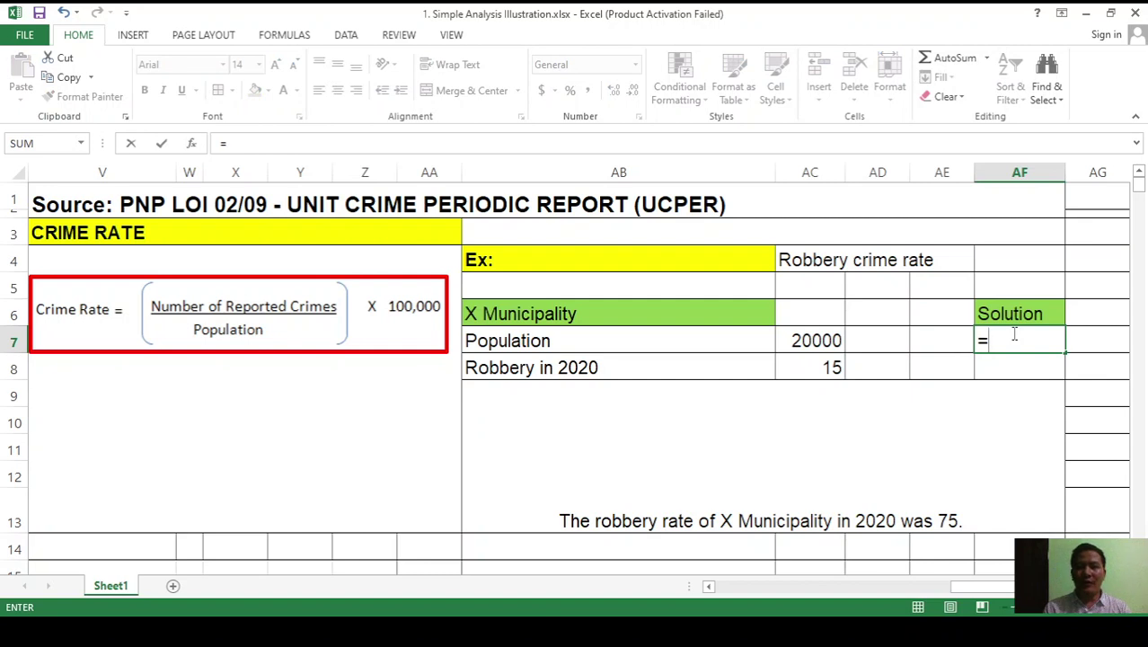
text(()
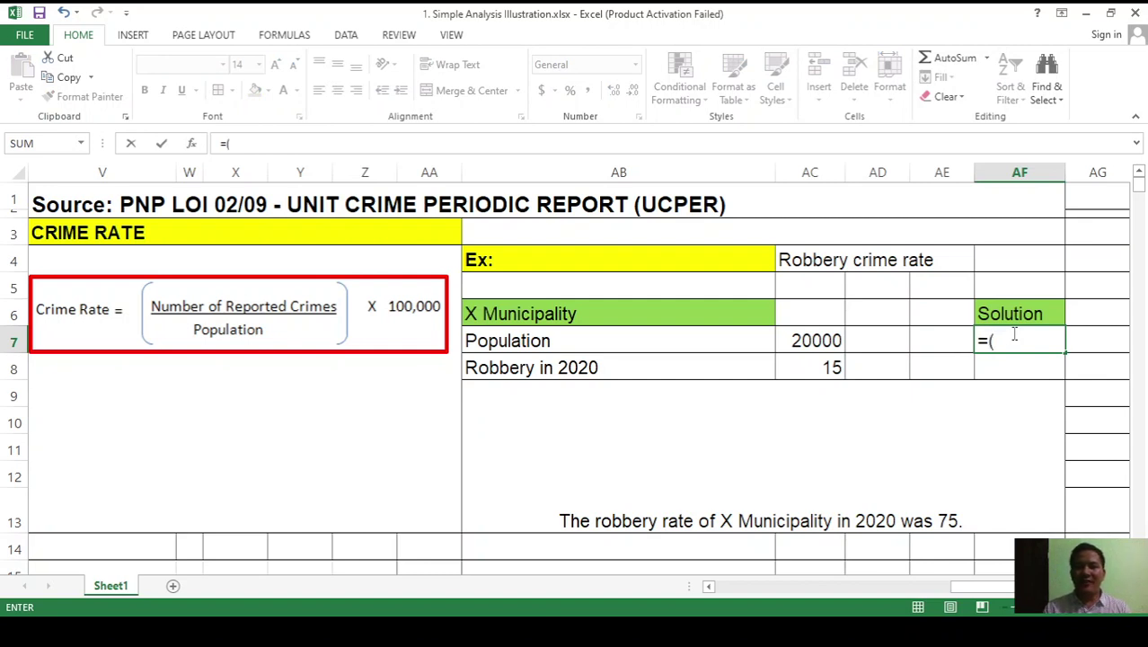
text(15/)
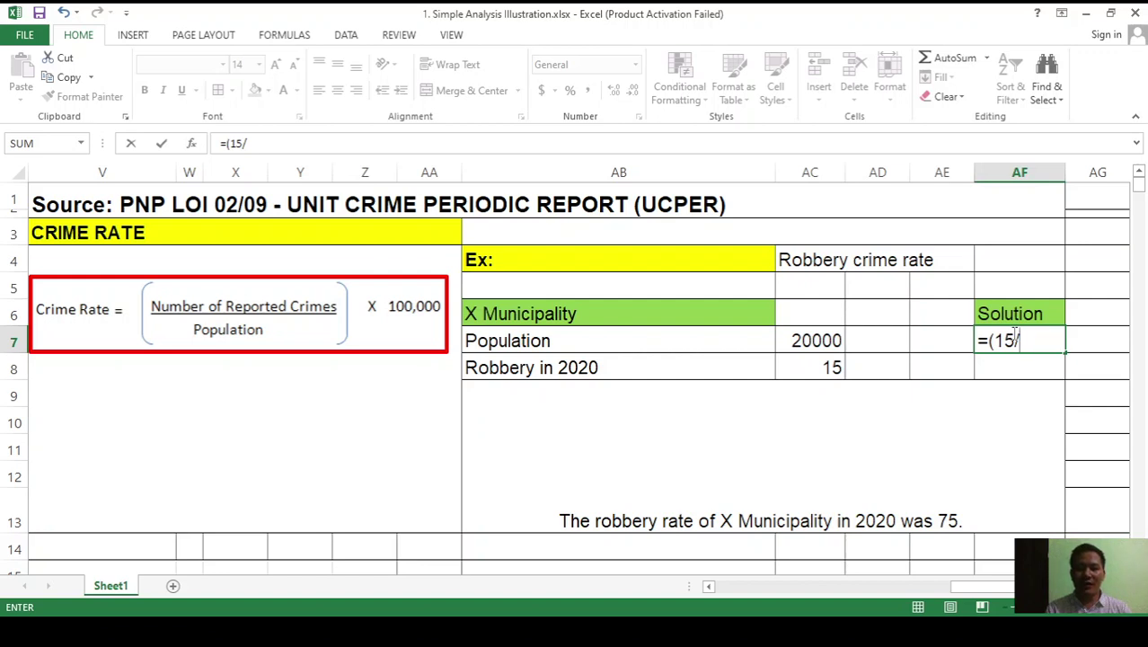
text(2000)
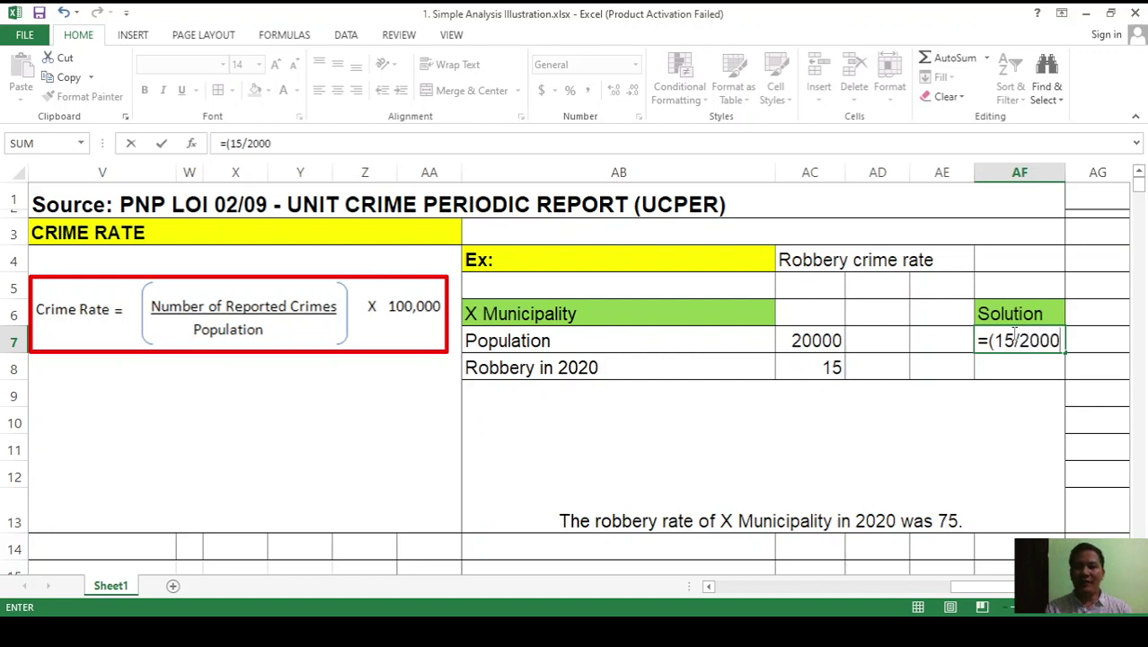
text(0))
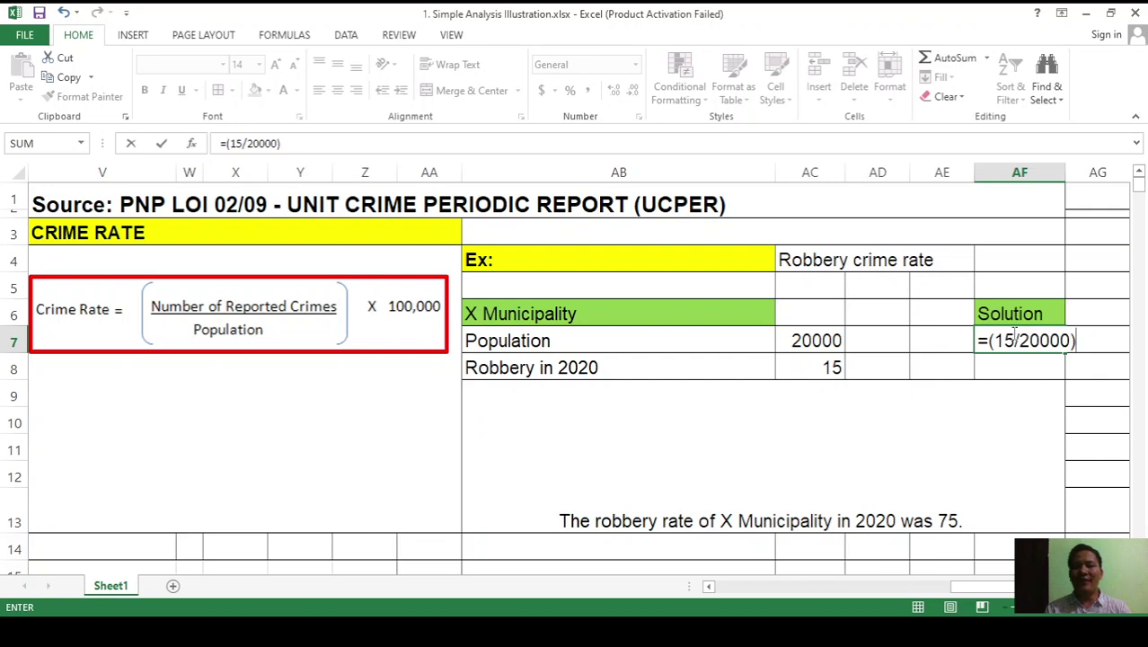
text(*)
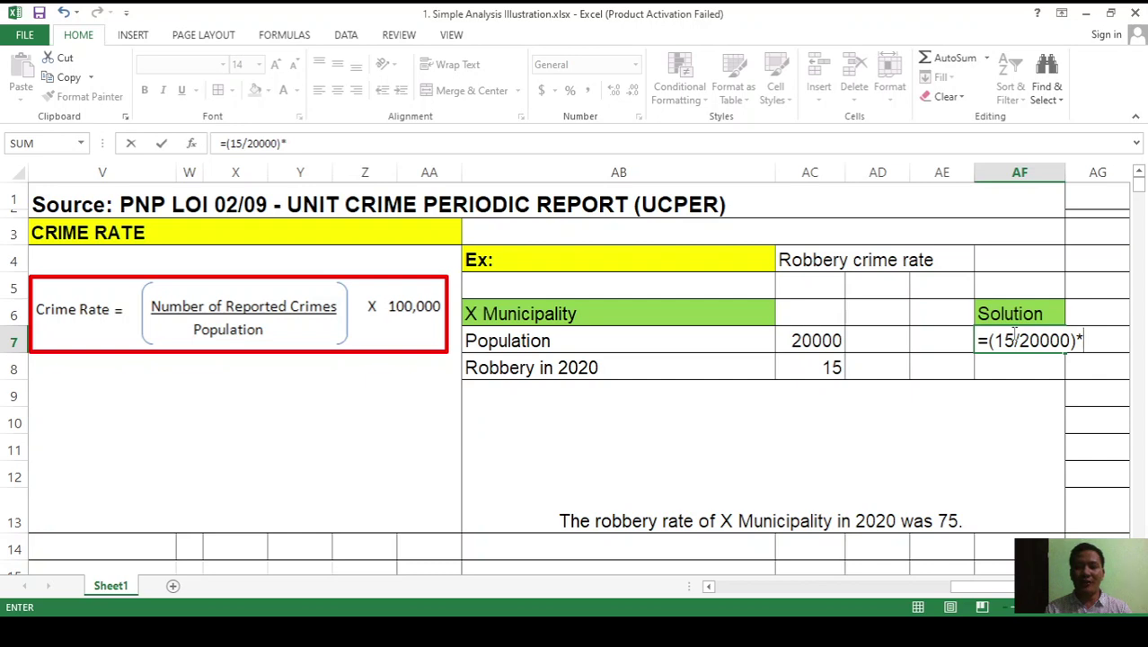
text(100000)
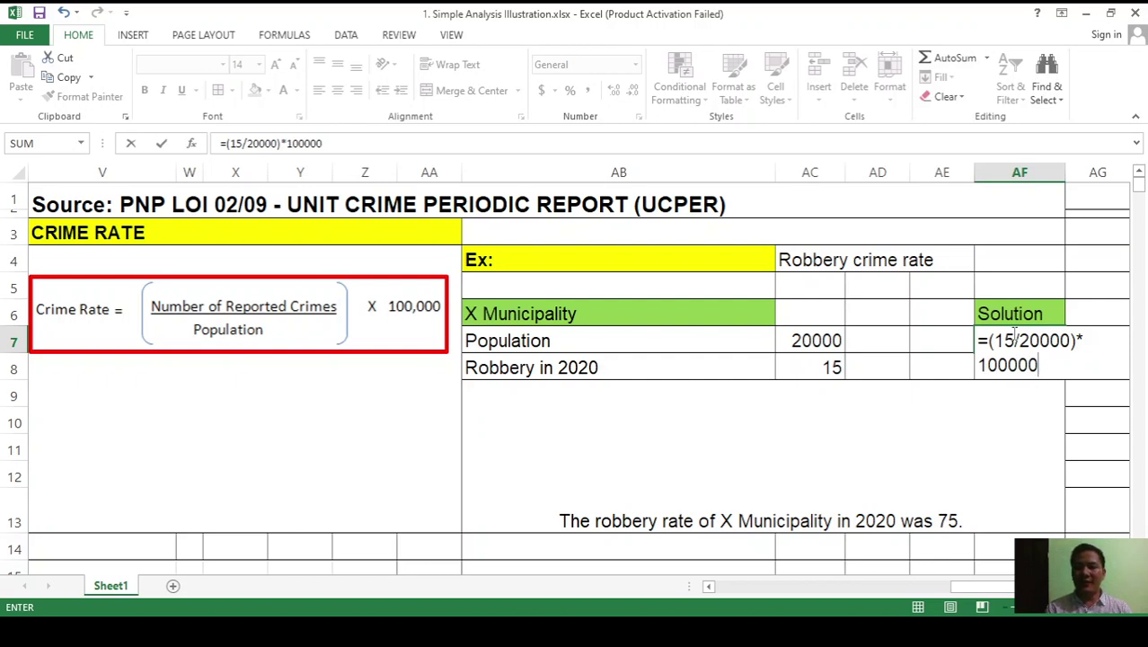
key(Return)
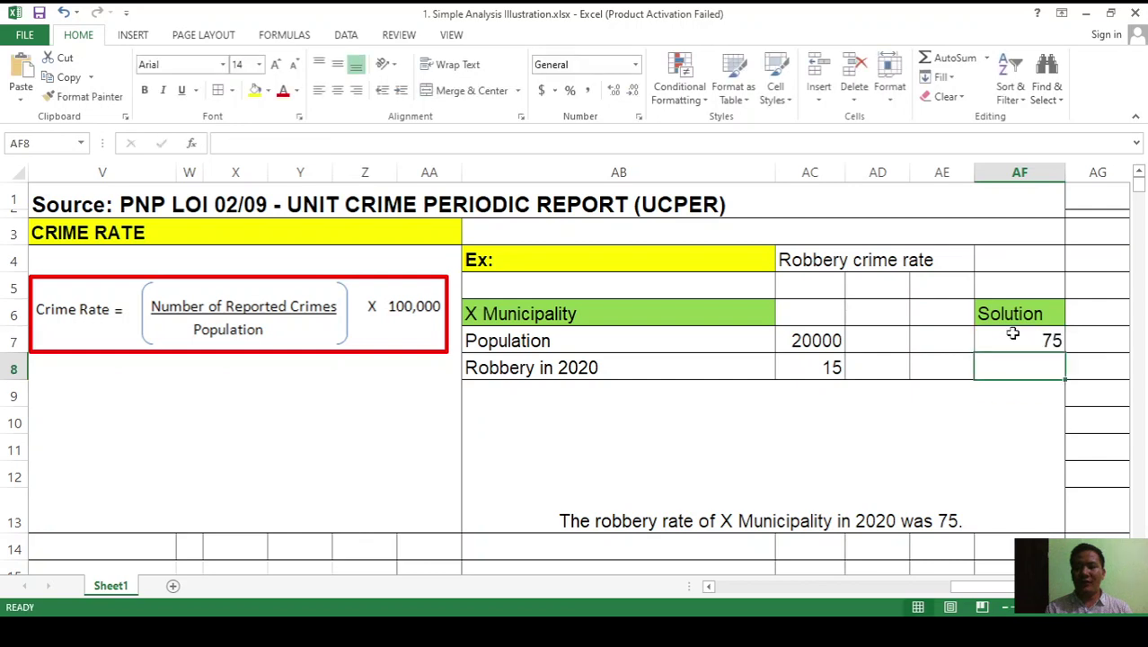
Step: Replace the Solution formula in AF7 with the cell-reference version =AC8/AC7*100000
click(1013, 333)
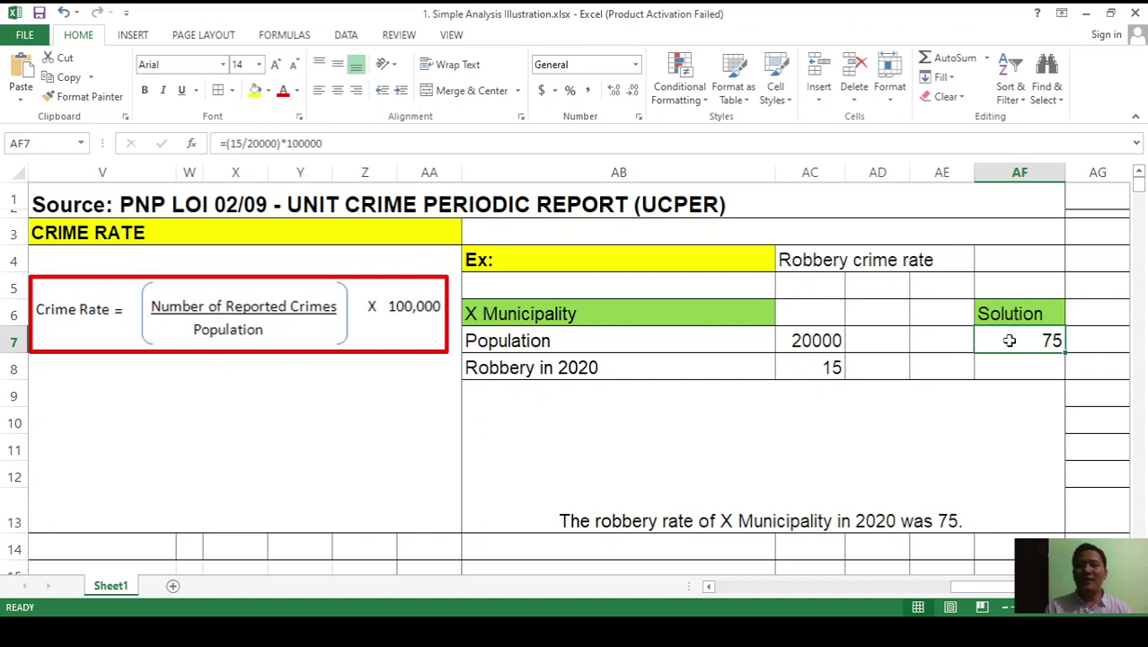
click(971, 511)
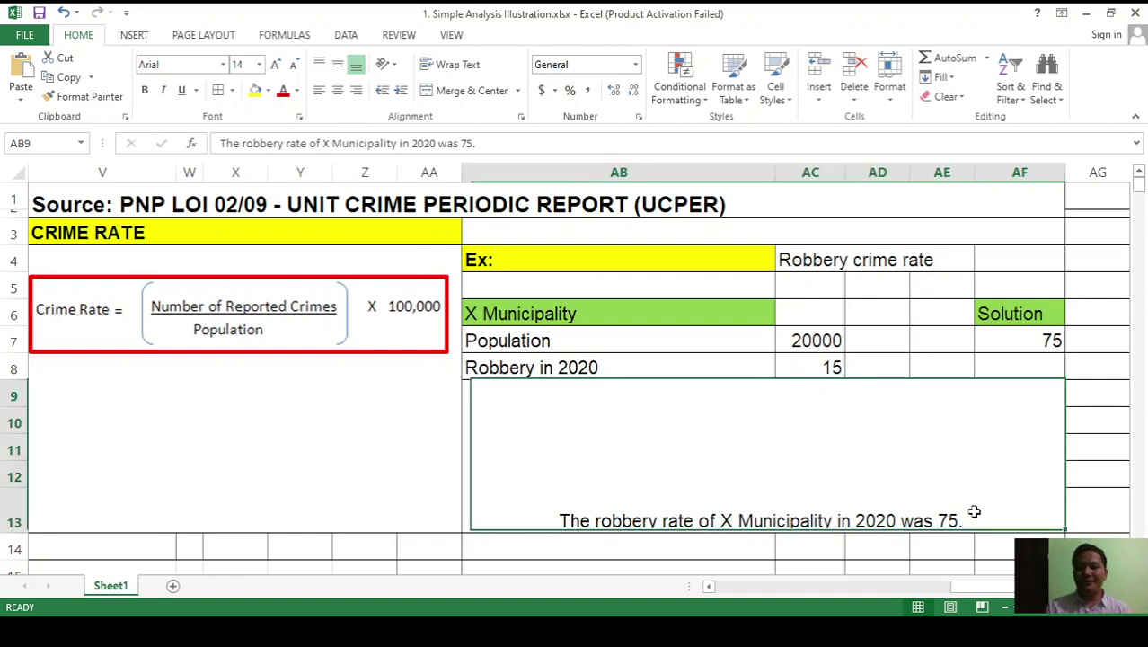
click(1027, 343)
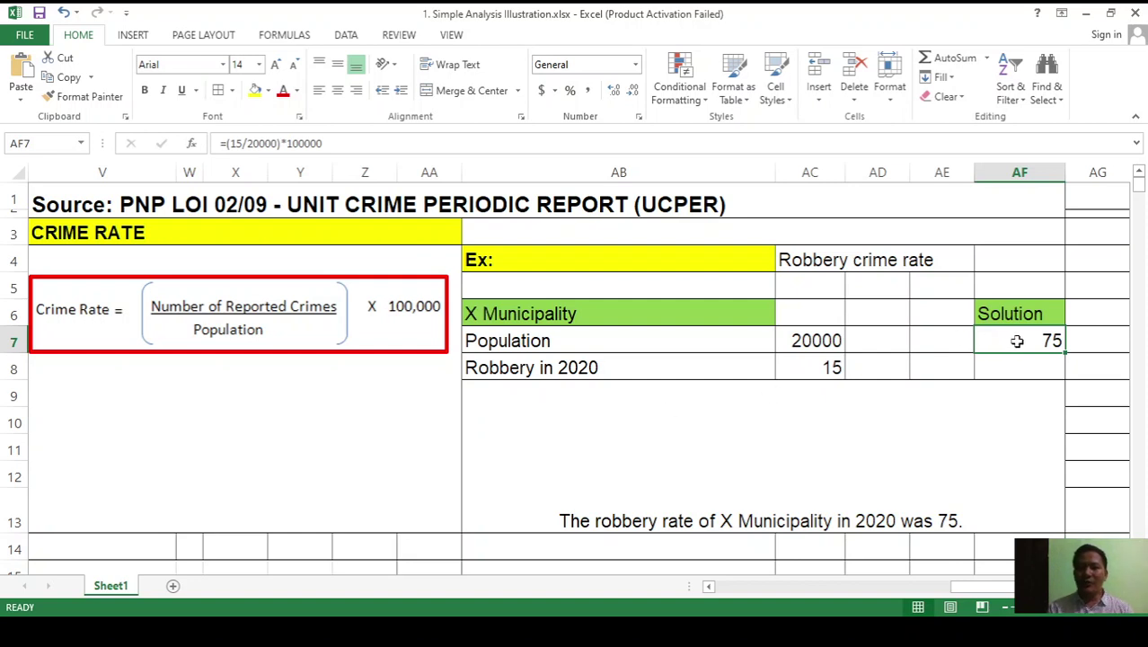
key(BackSpace)
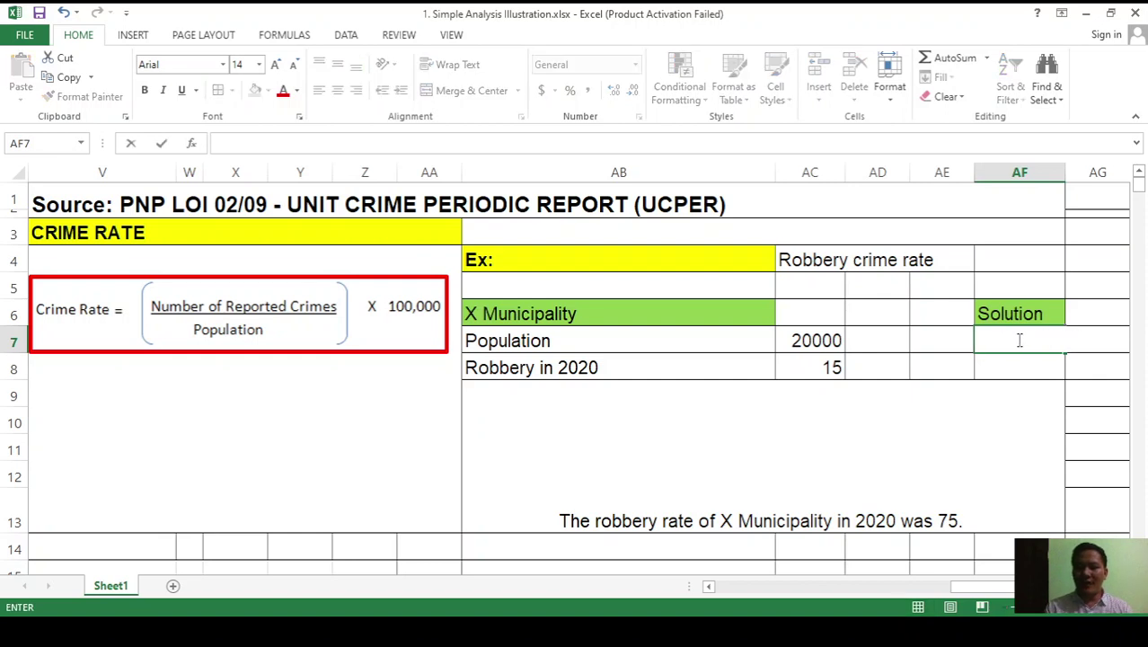
text(=)
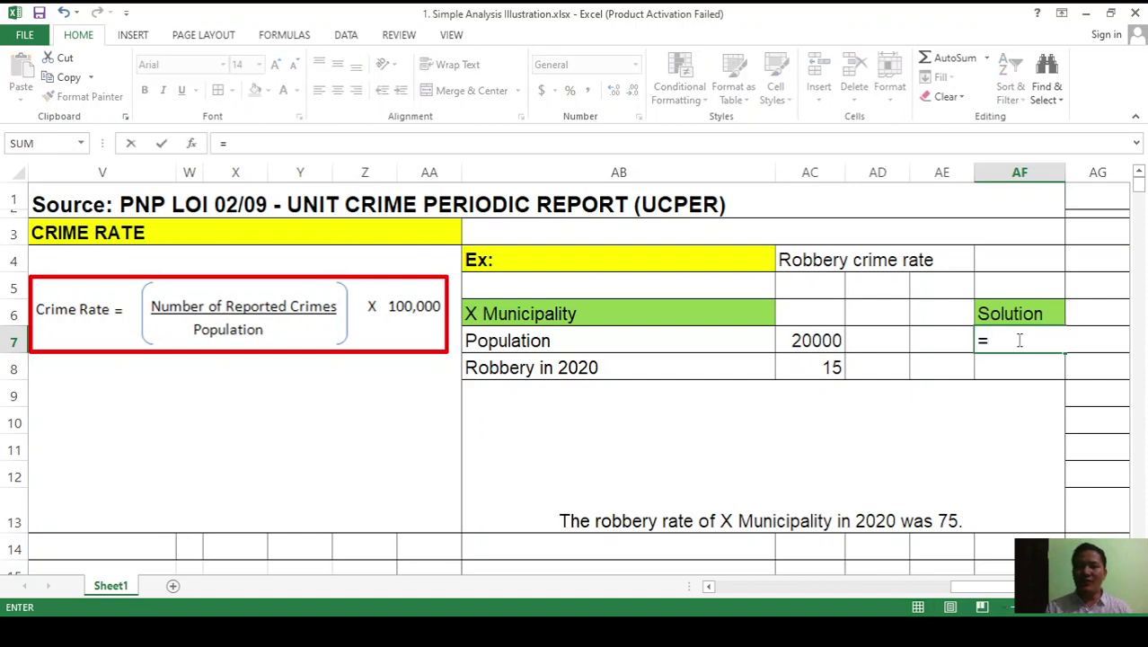
click(806, 368)
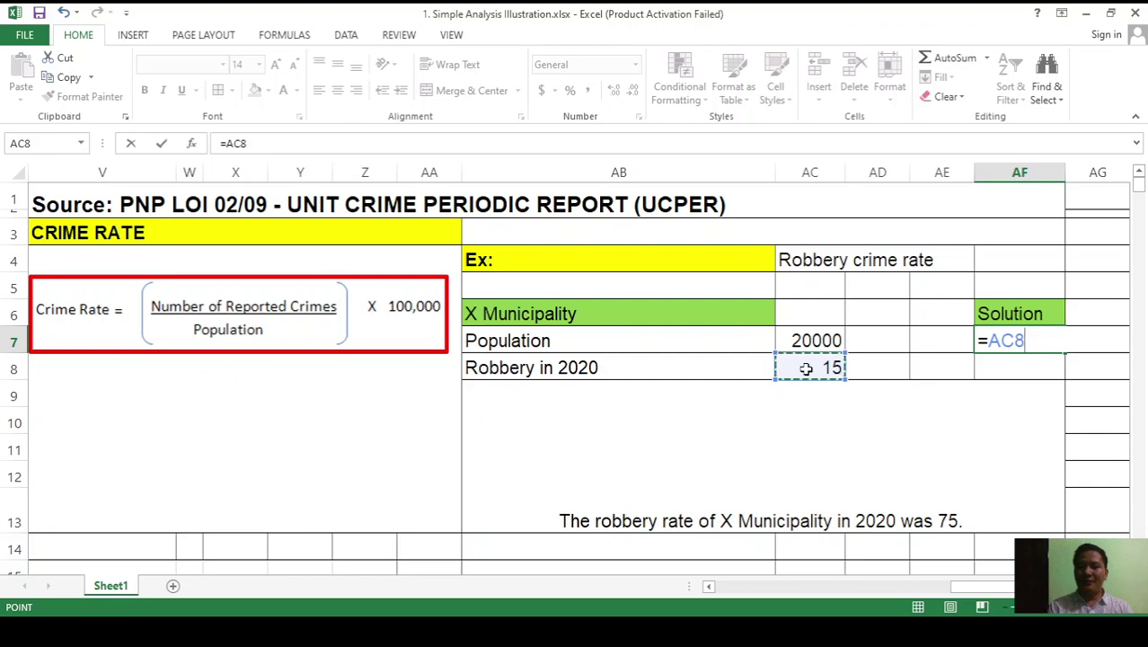
text(/)
click(811, 329)
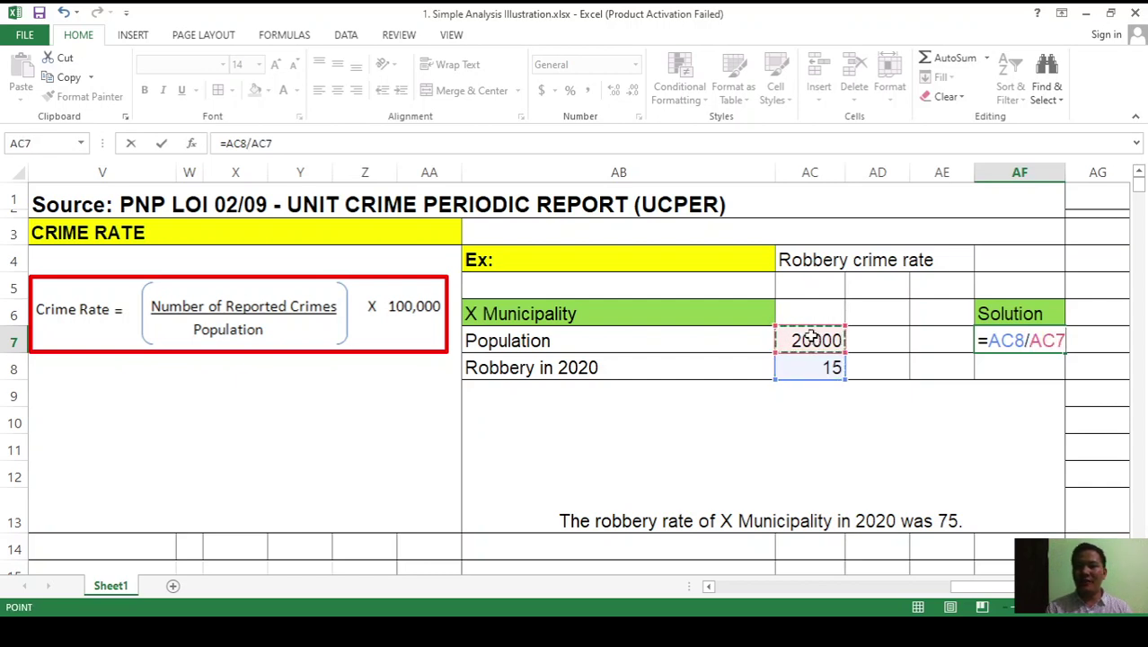
text(*100000)
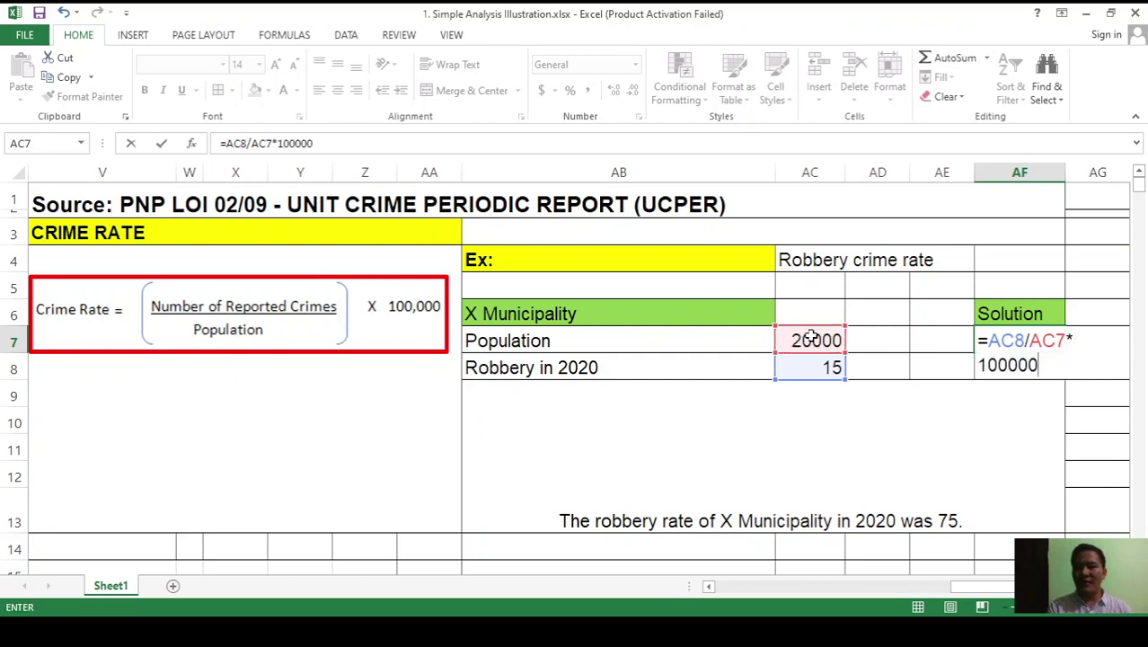
key(Return)
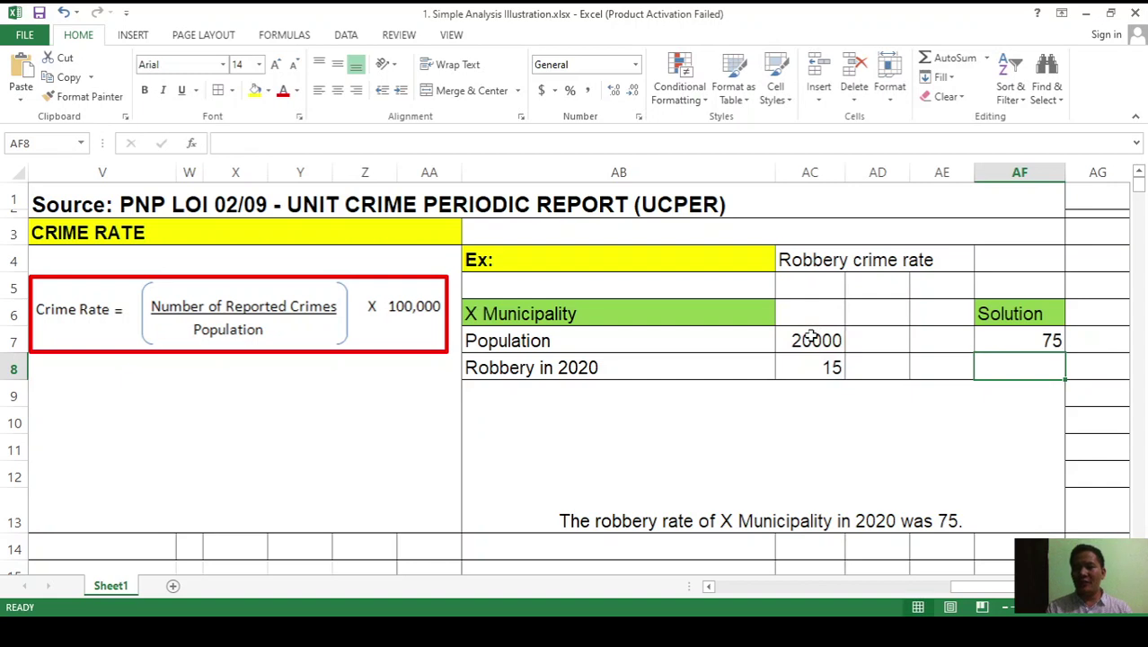
Step: Re-enter the Solution formula in AF7 with the division in parentheses as =(AC8/AC7)*100000, and check it against the robbery rate statement below
click(1015, 335)
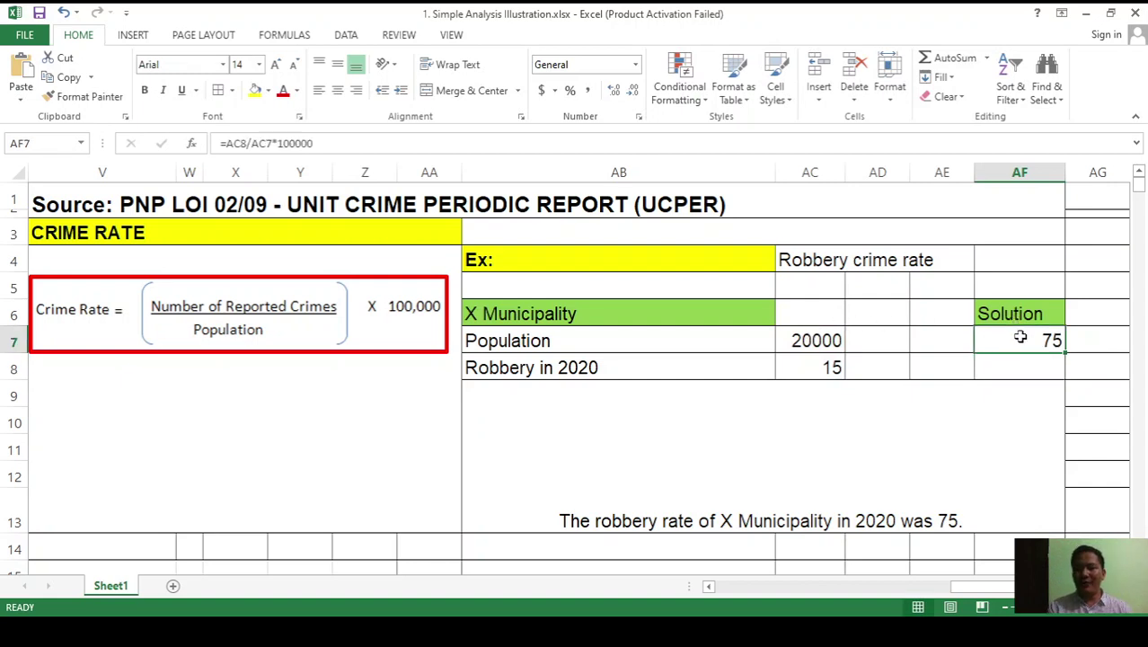
key(BackSpace)
text(=()
click(826, 370)
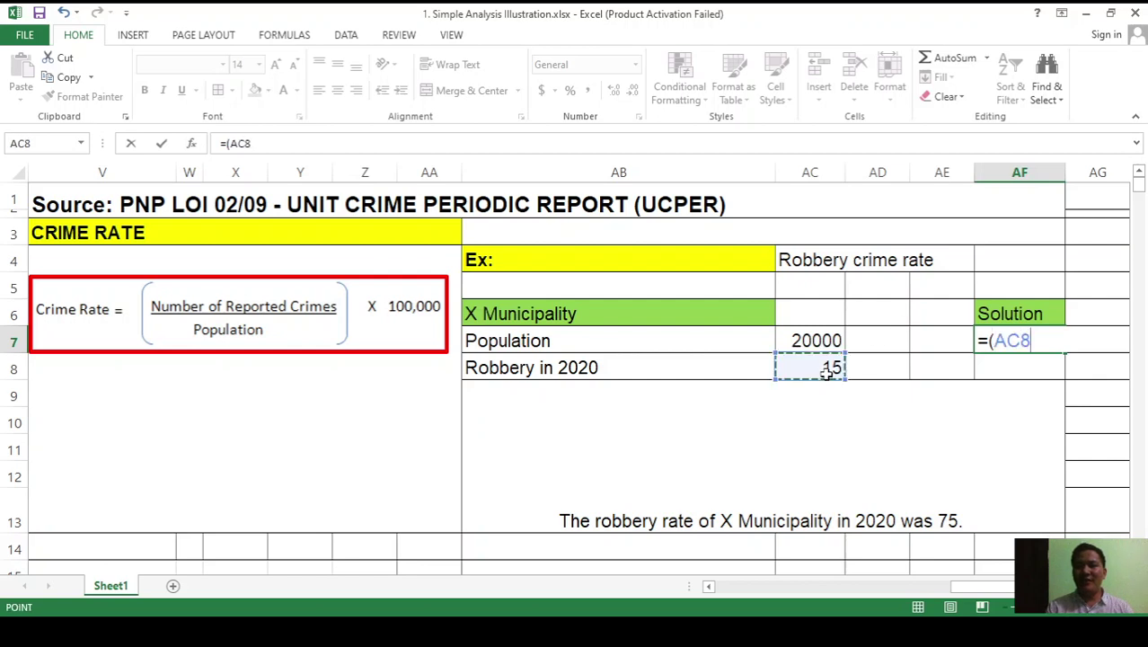
text(/)
click(819, 342)
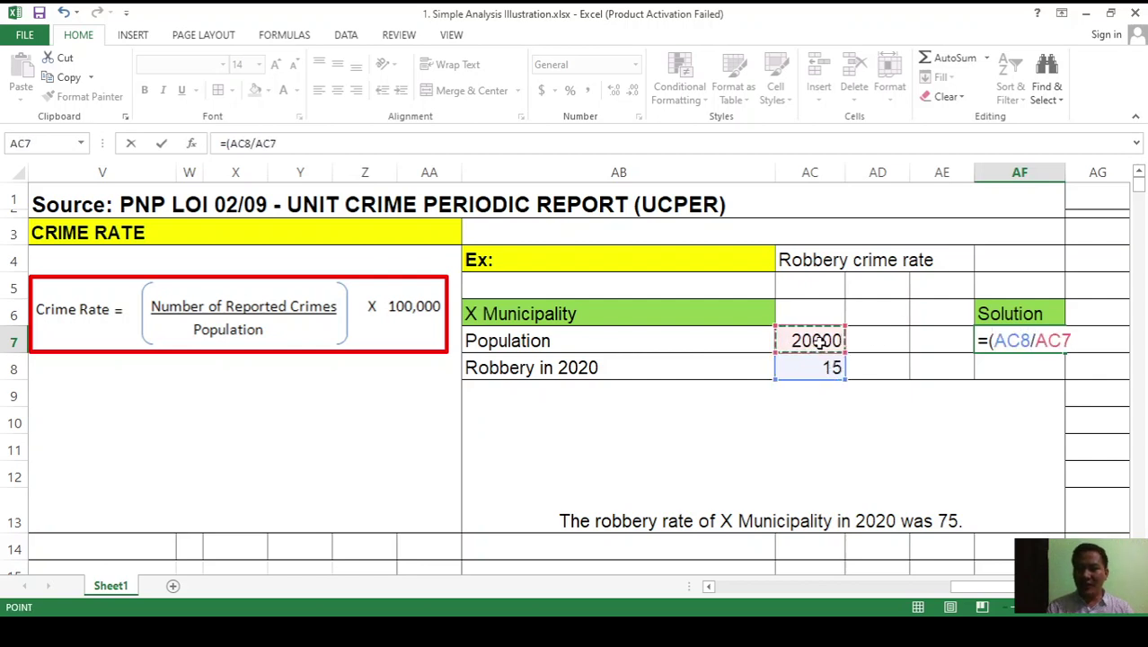
text())
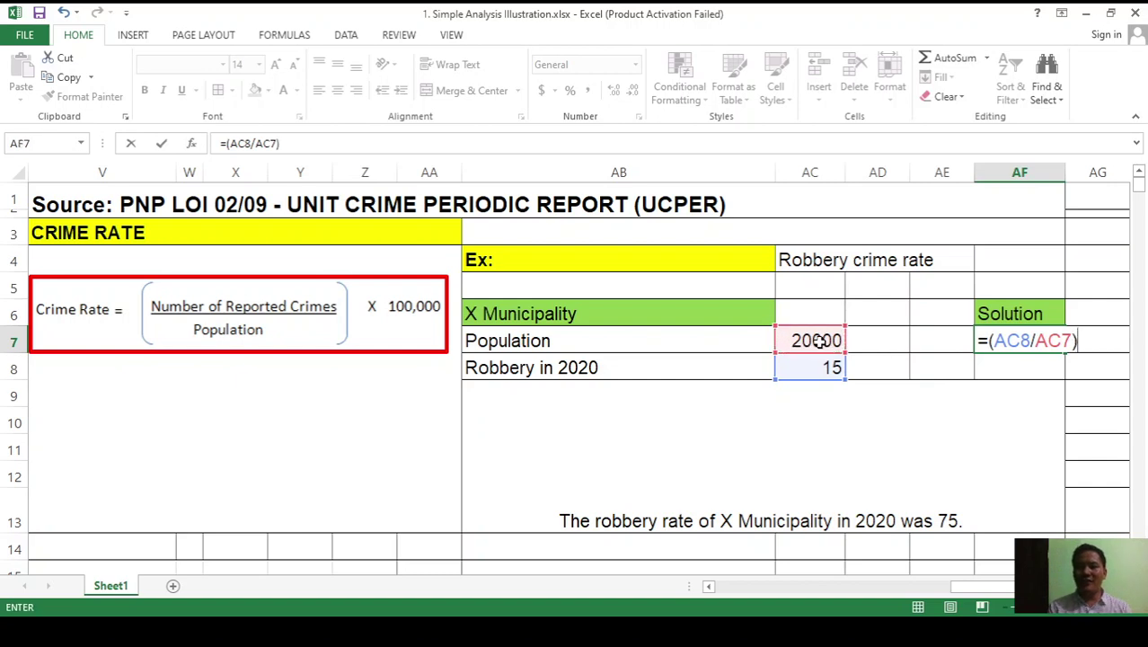
text(*100000)
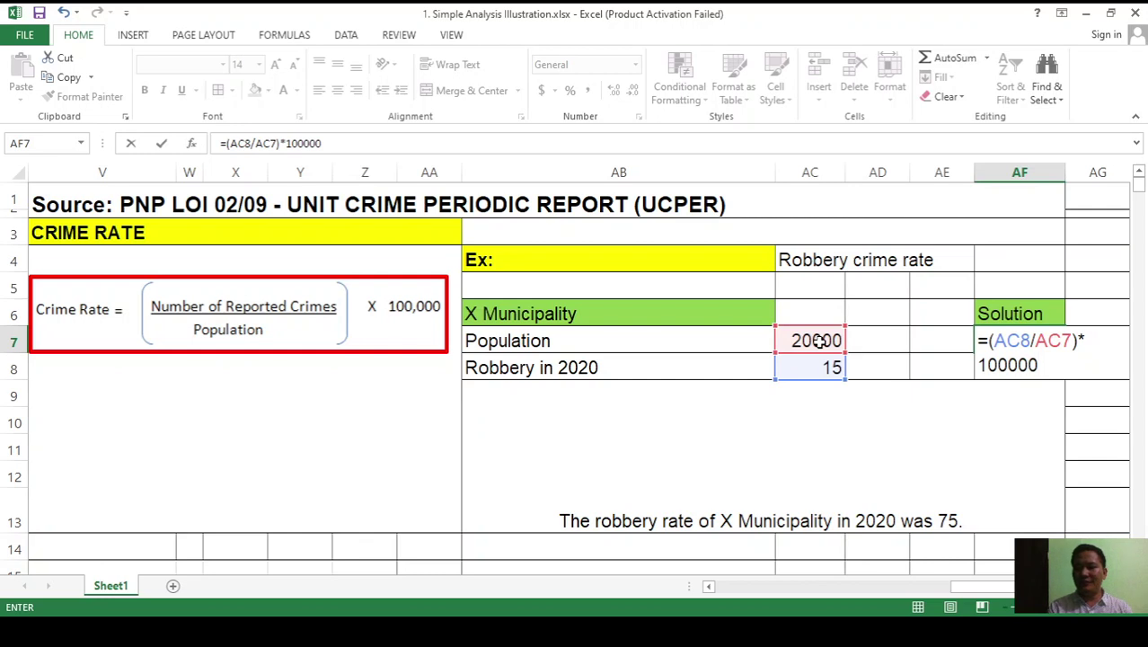
key(Return)
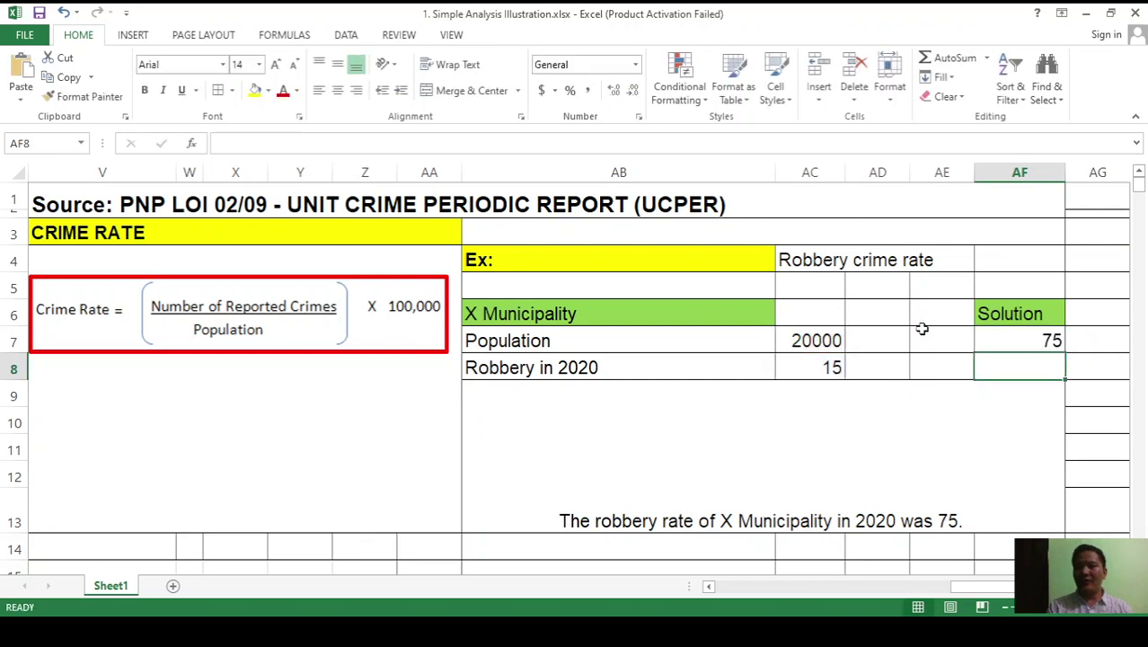
click(1046, 339)
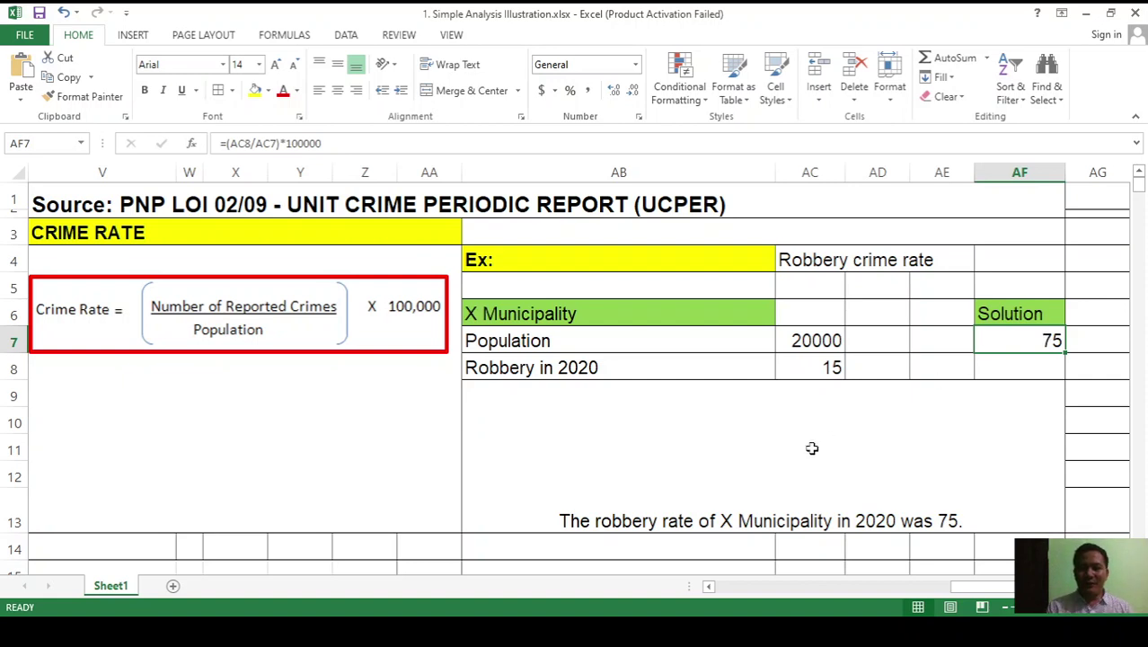
click(645, 524)
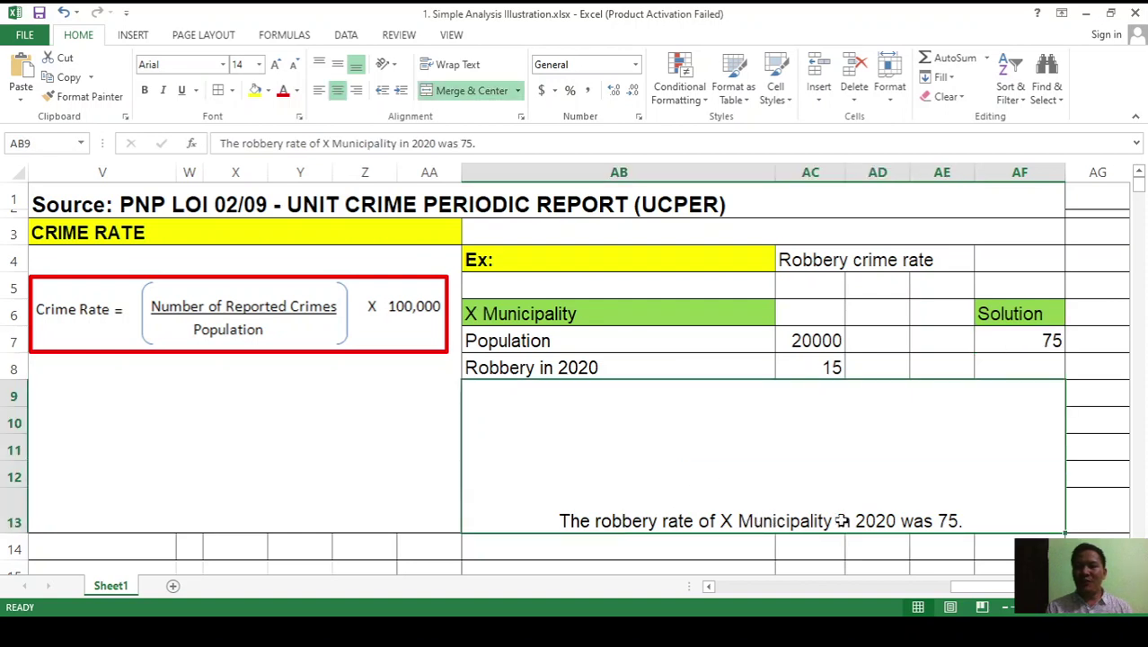
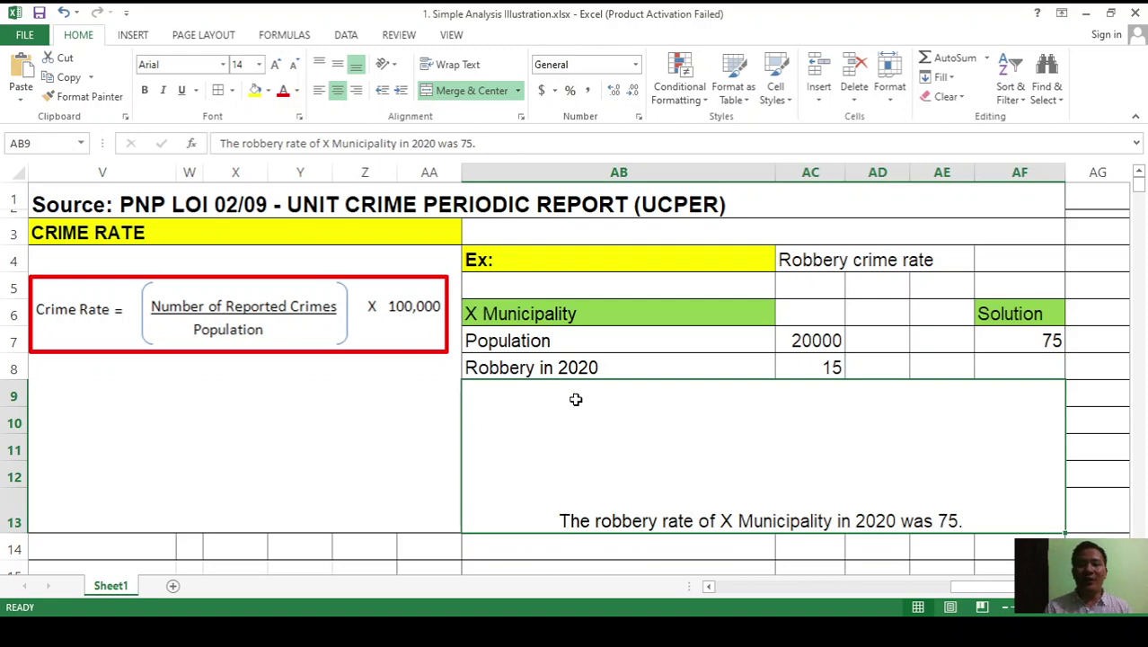
Step: Examine the X Police Station example's 2020 robbery and solved robbery figures under the Crime Solution Efficiency section
scroll(575, 399, down, 5)
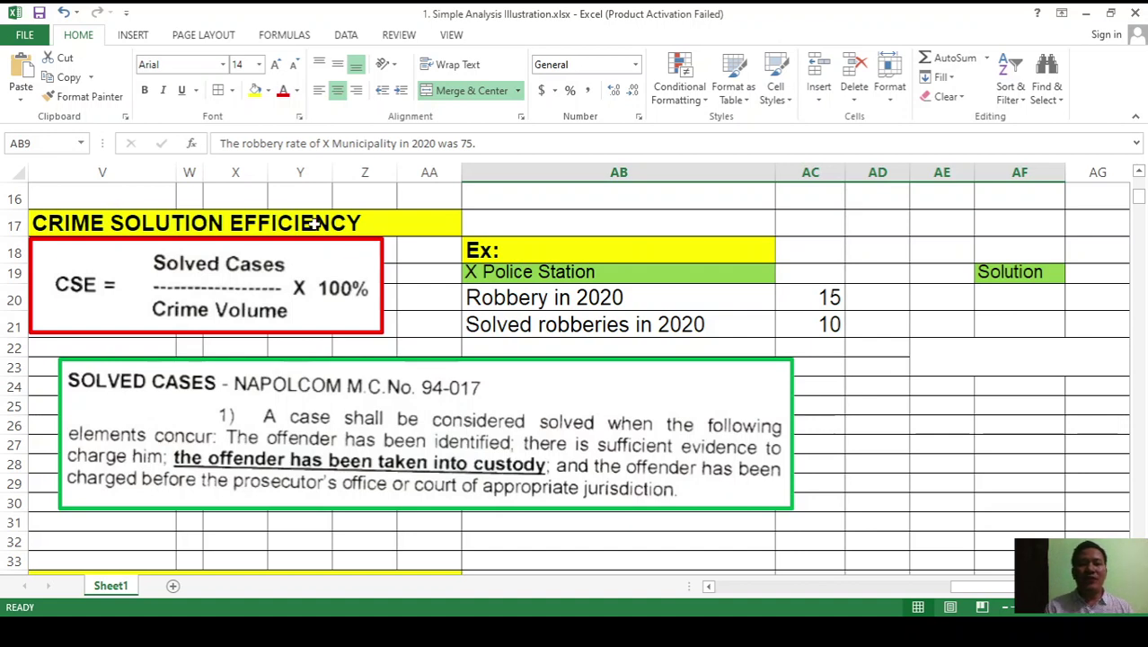
click(529, 275)
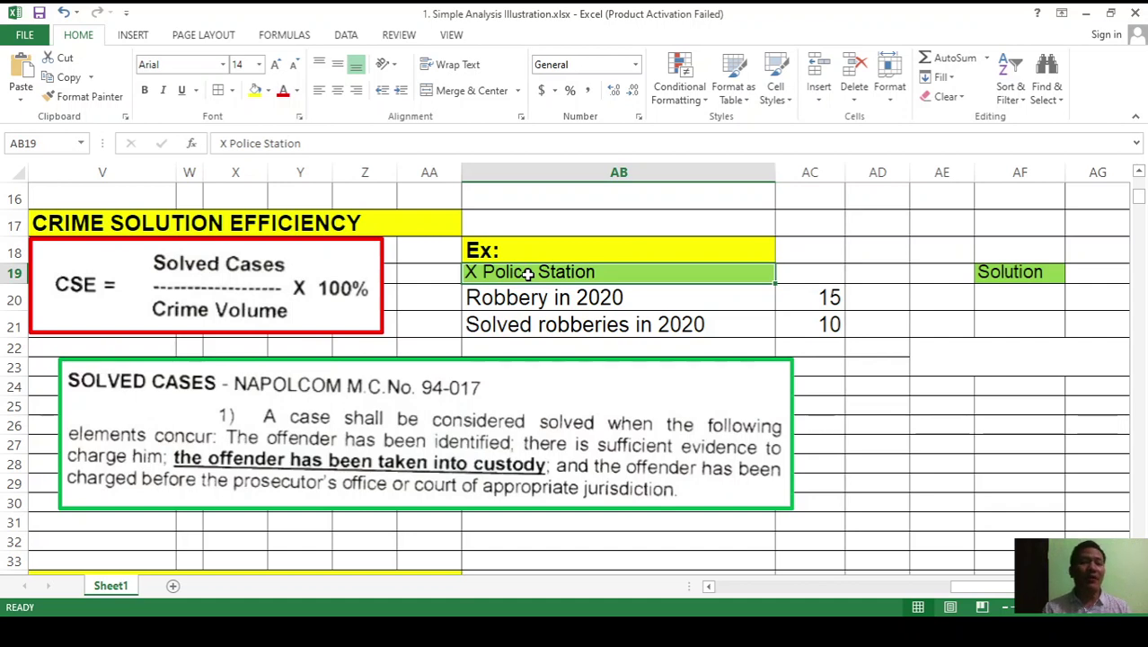
click(518, 297)
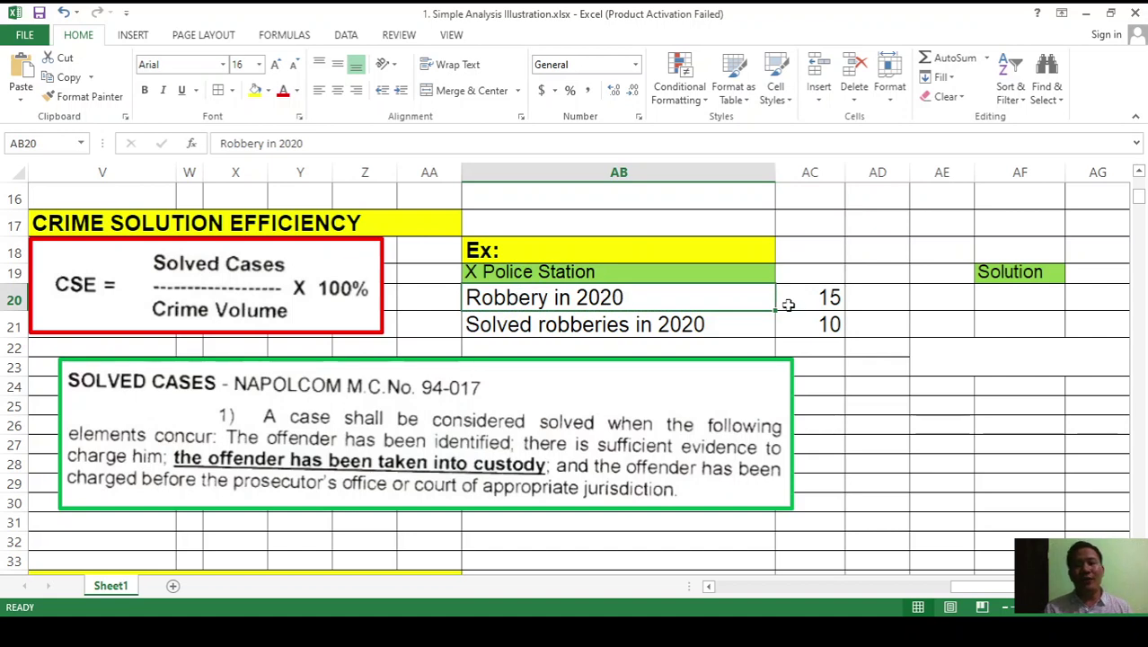
click(825, 296)
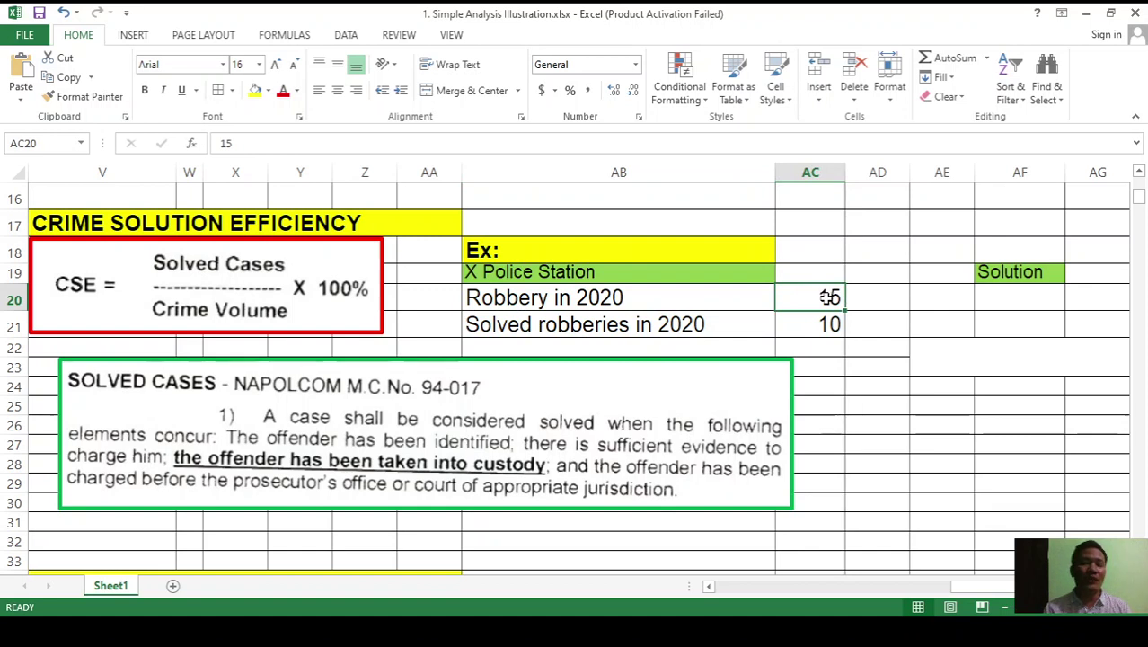
click(596, 330)
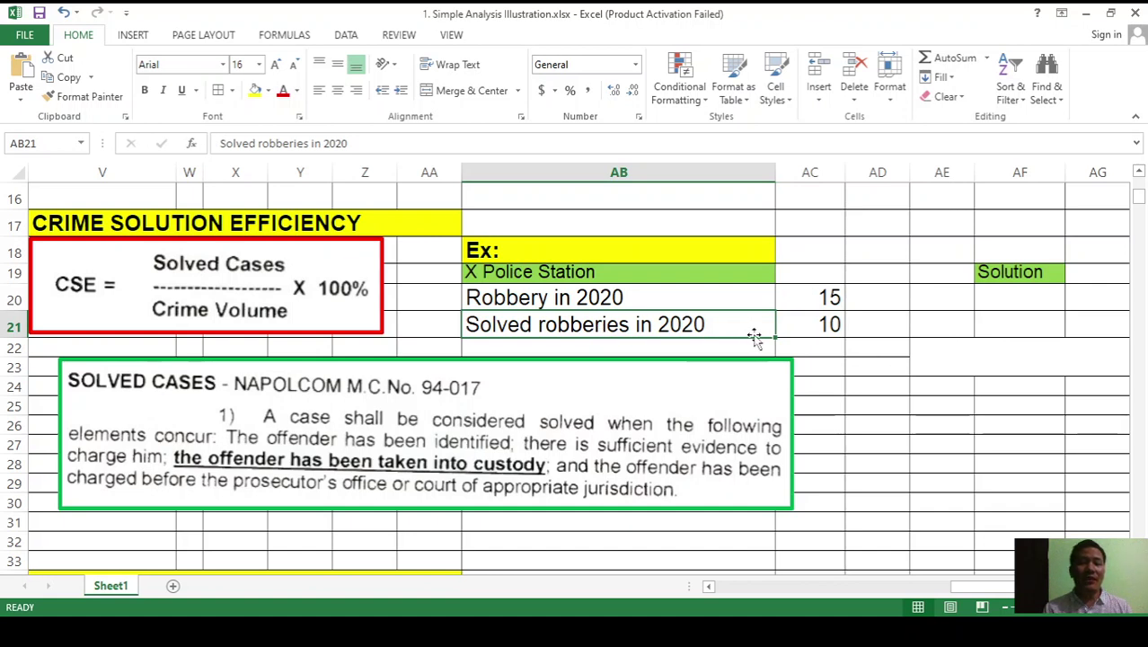
click(819, 325)
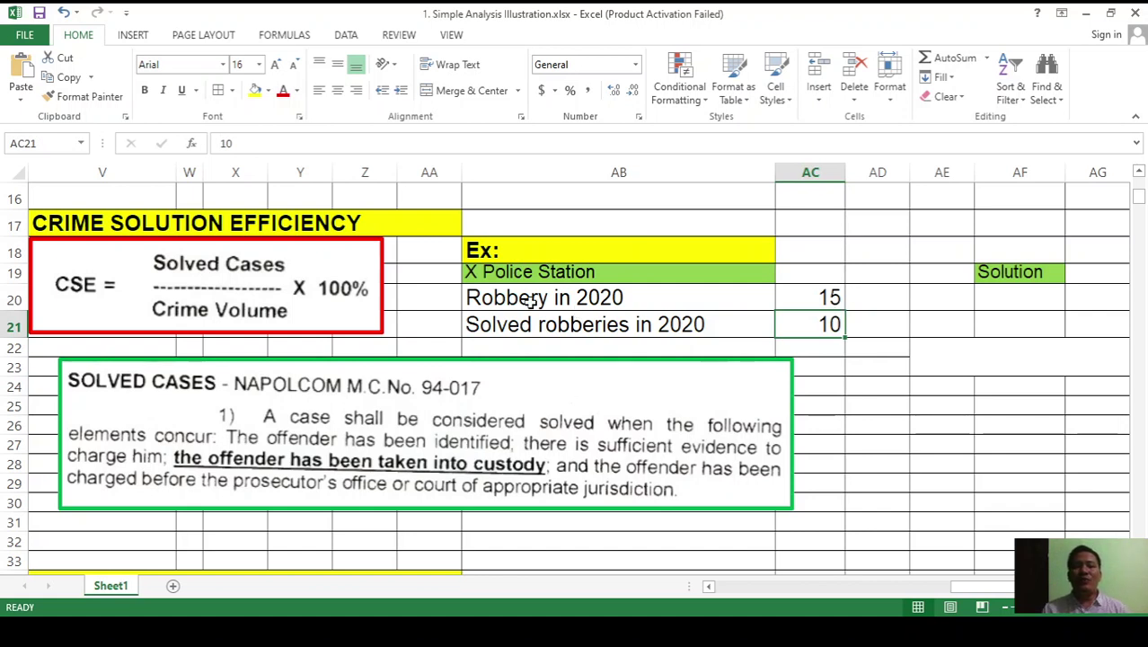
click(469, 275)
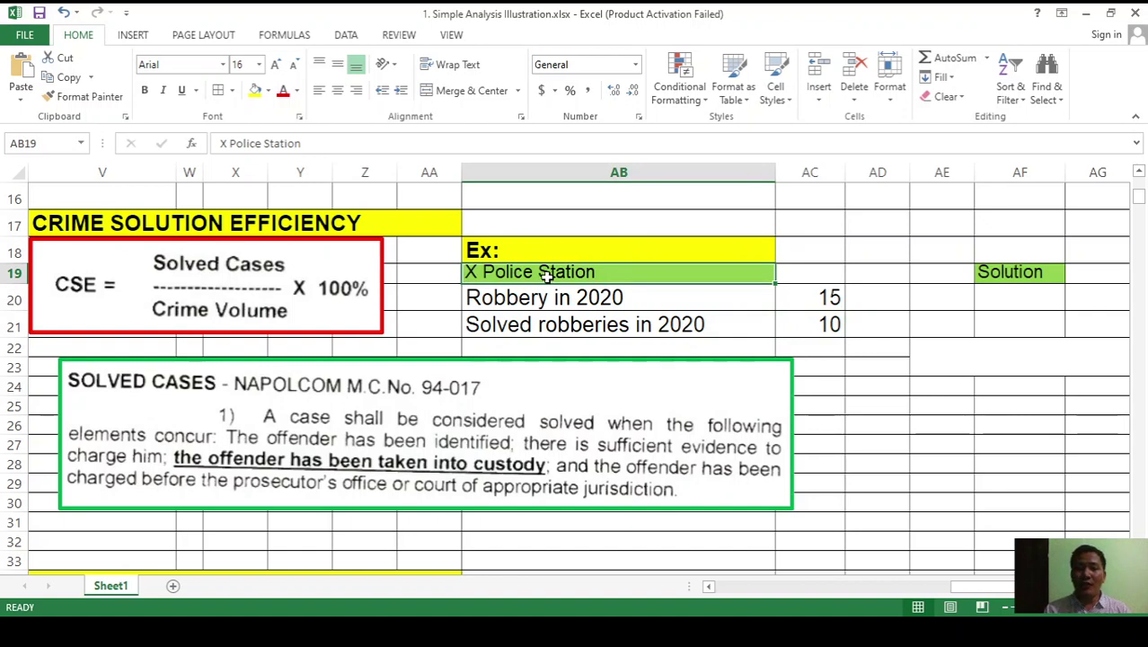
click(589, 299)
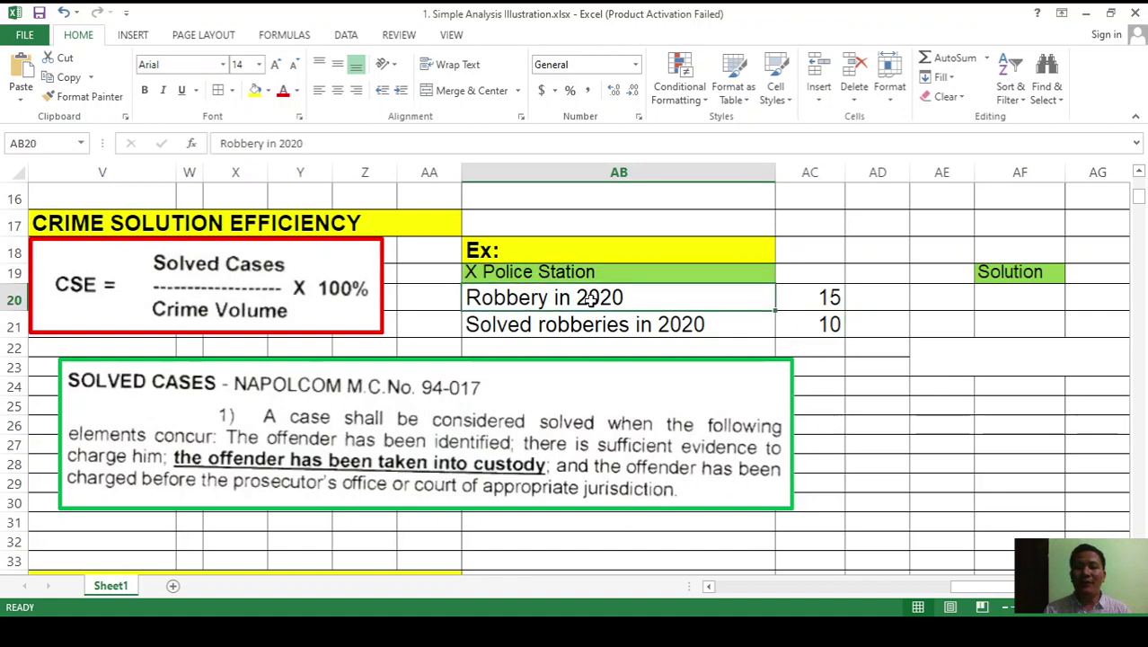
click(556, 328)
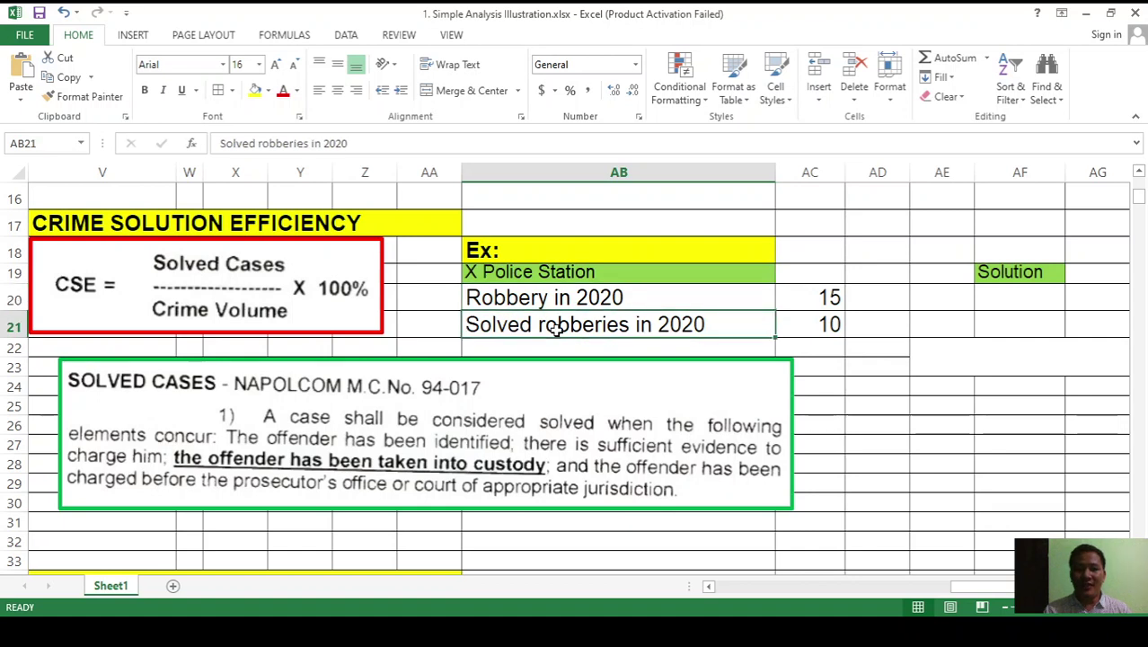
click(810, 298)
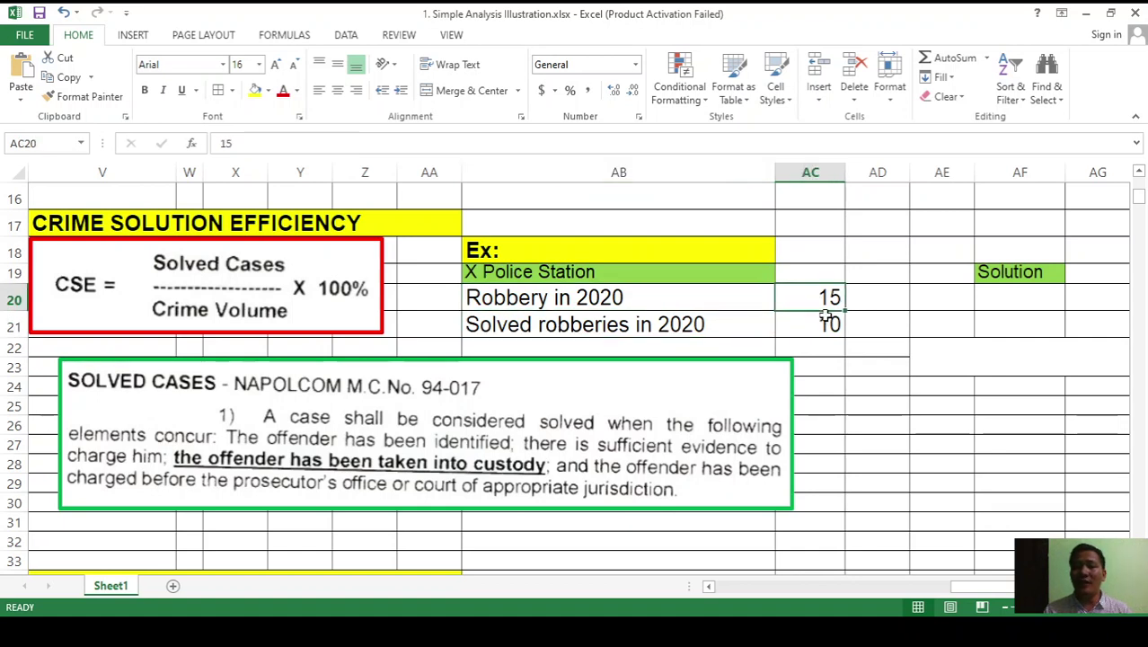
click(817, 324)
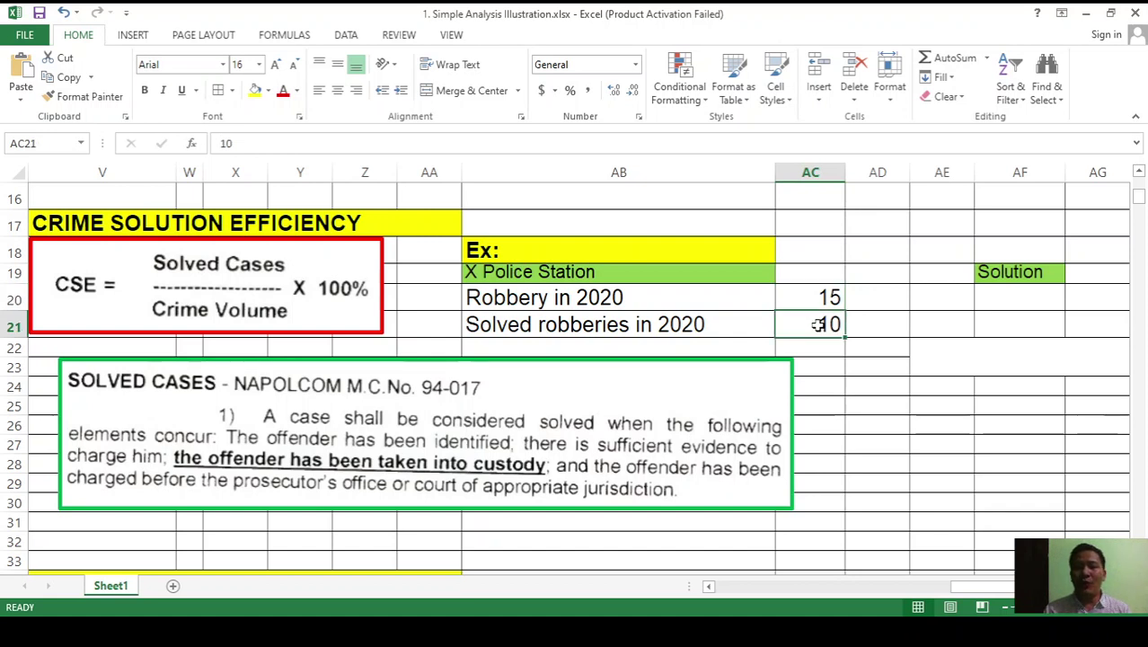
click(575, 271)
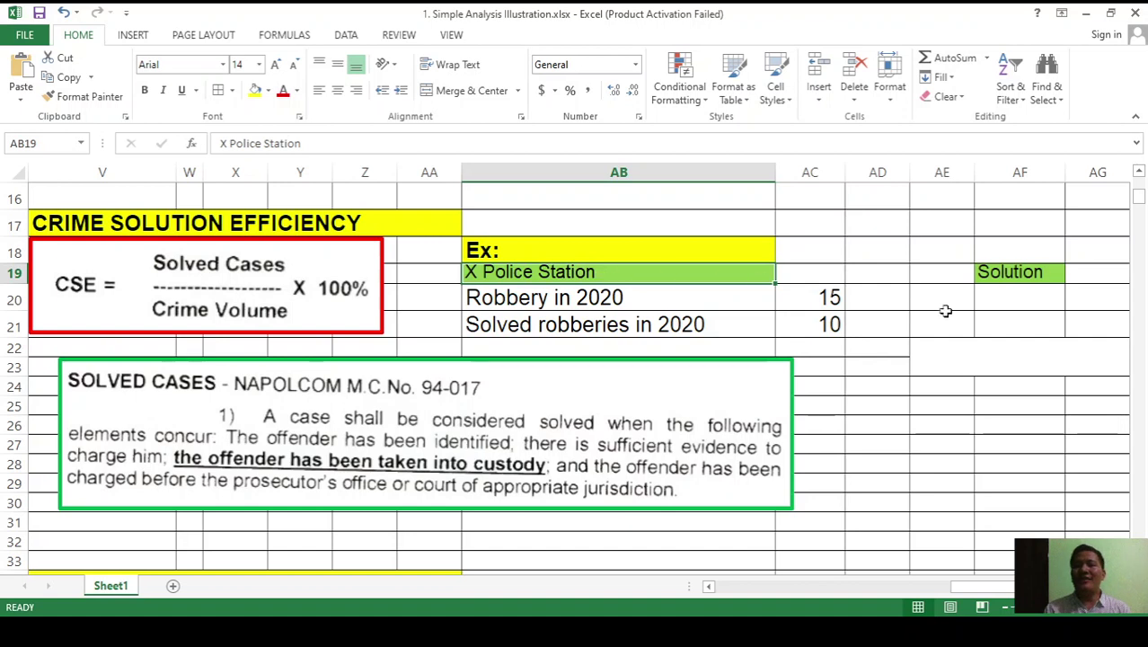
Step: Calculate the crime solution efficiency in Solution cell AF20 with the formula =(10/15)*100
click(992, 296)
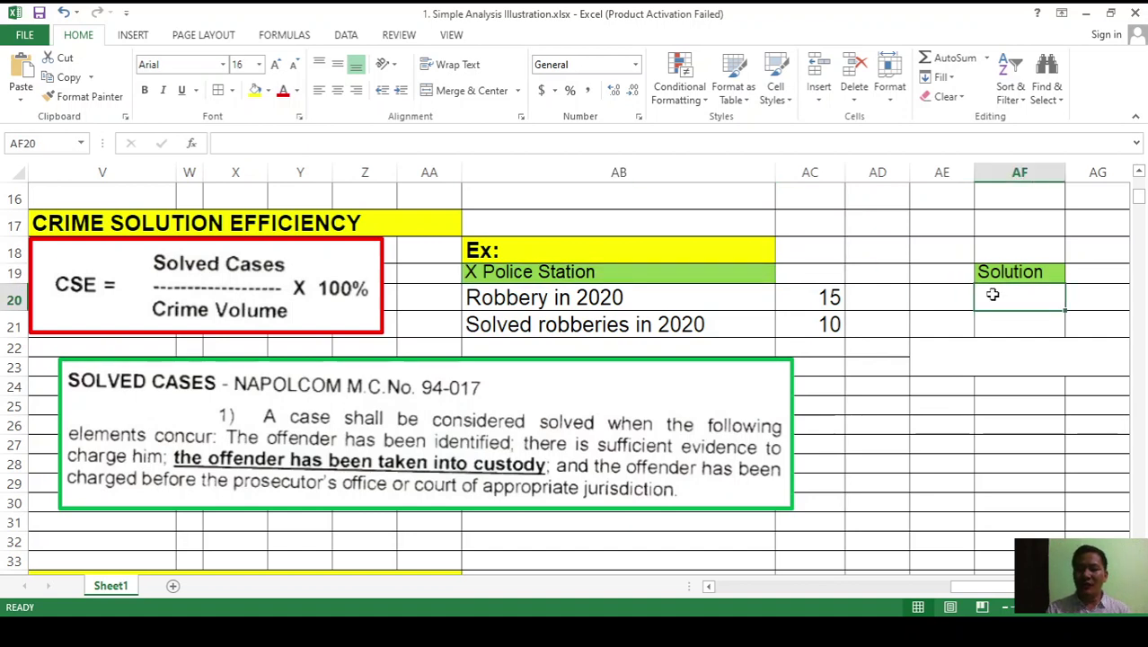
text(=)
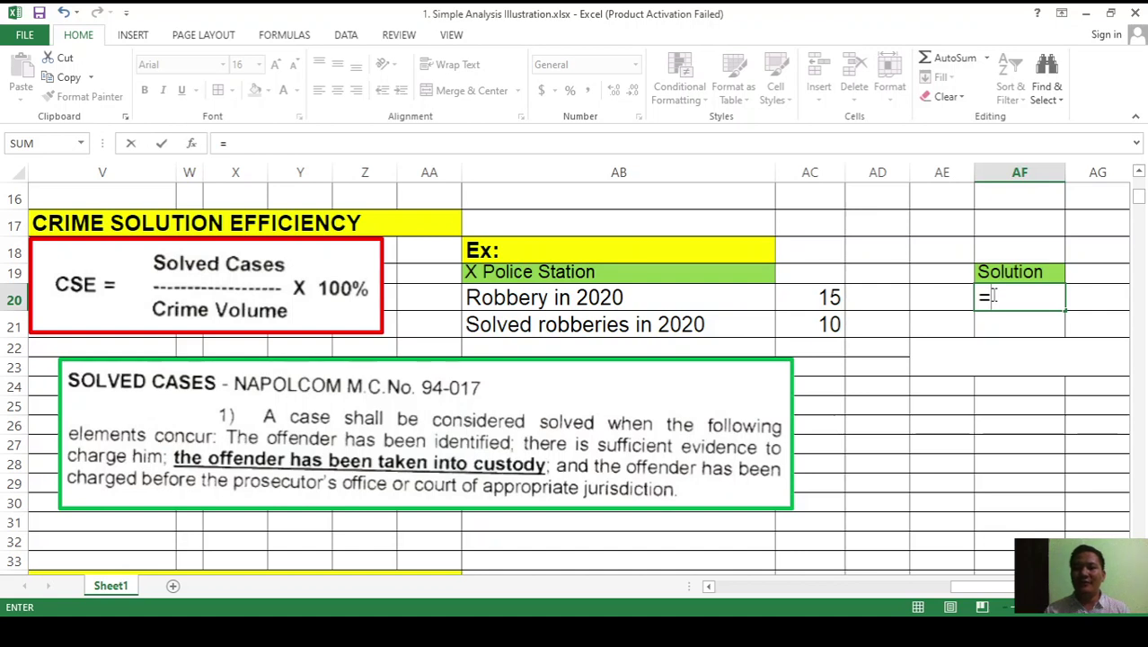
text(()
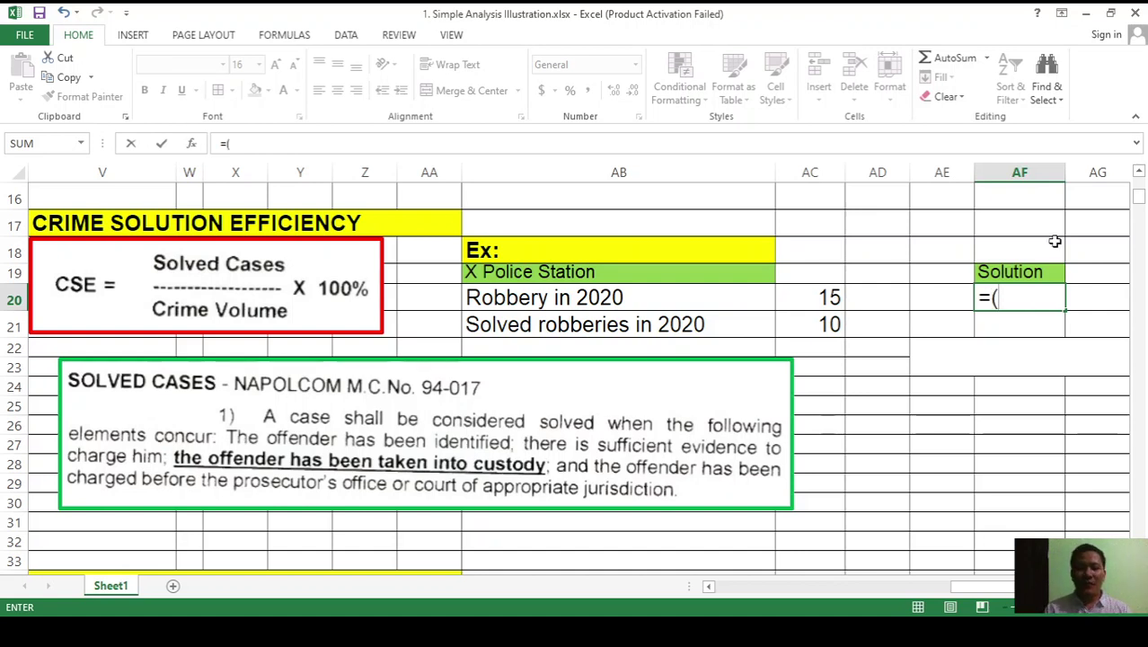
text(10/)
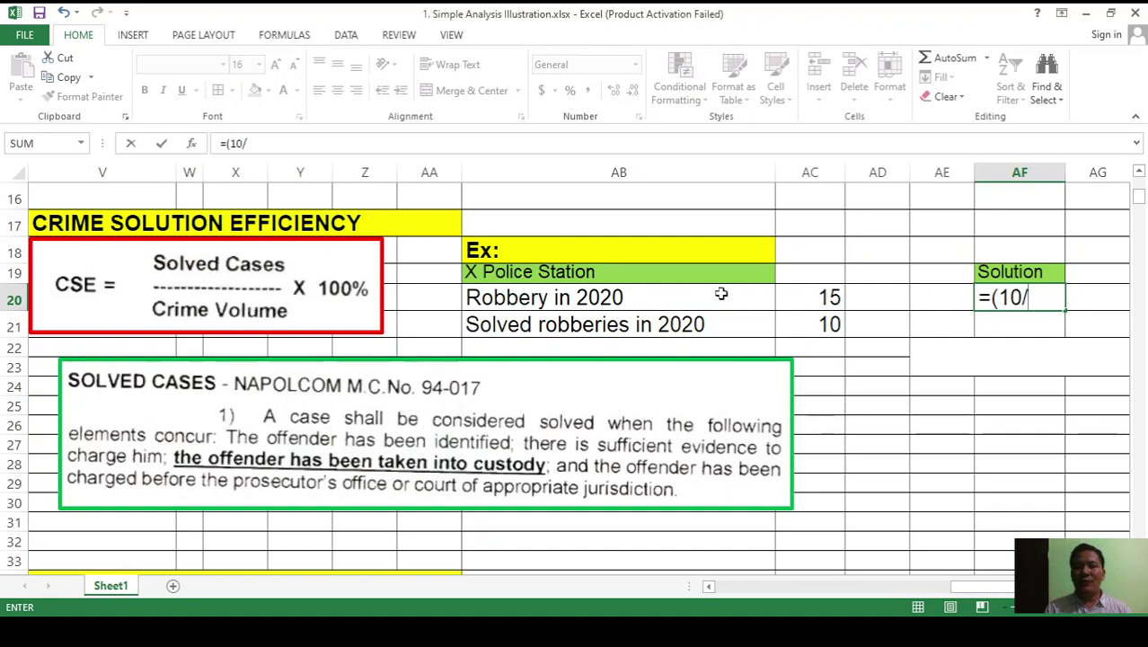
text(15)
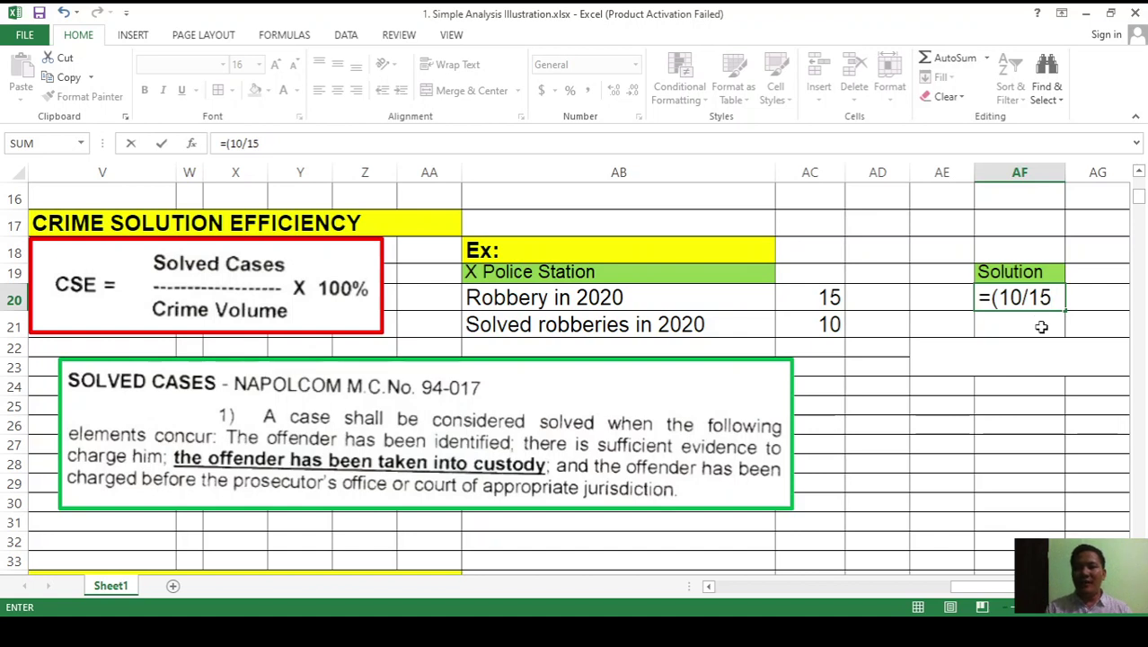
text())
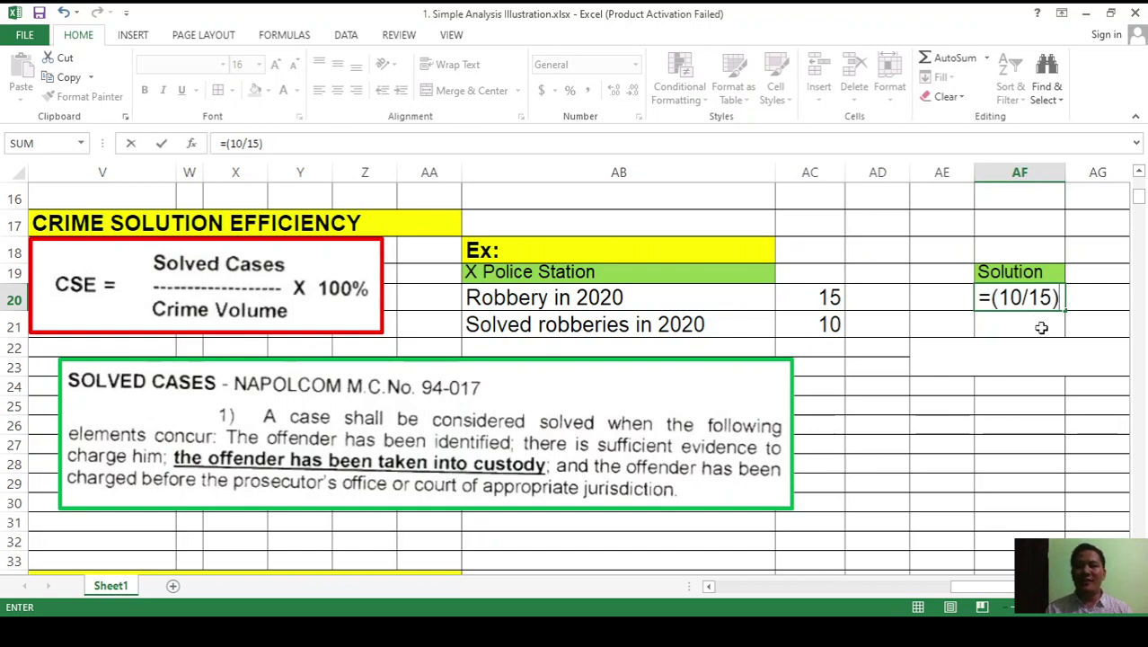
text(*)
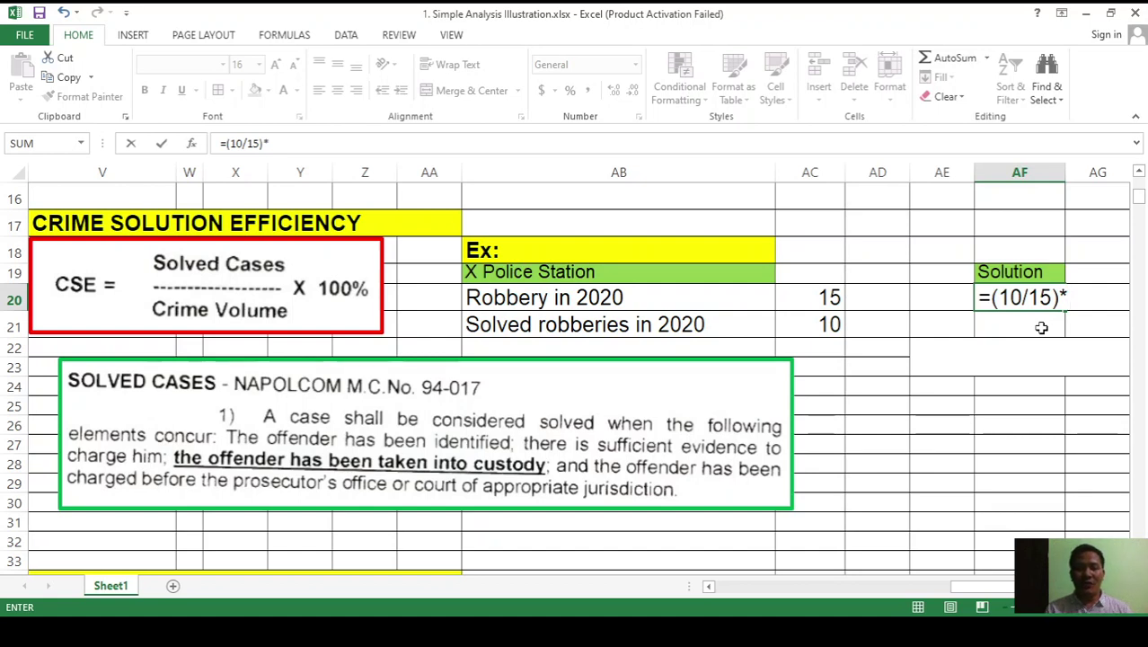
text(100)
key(Return)
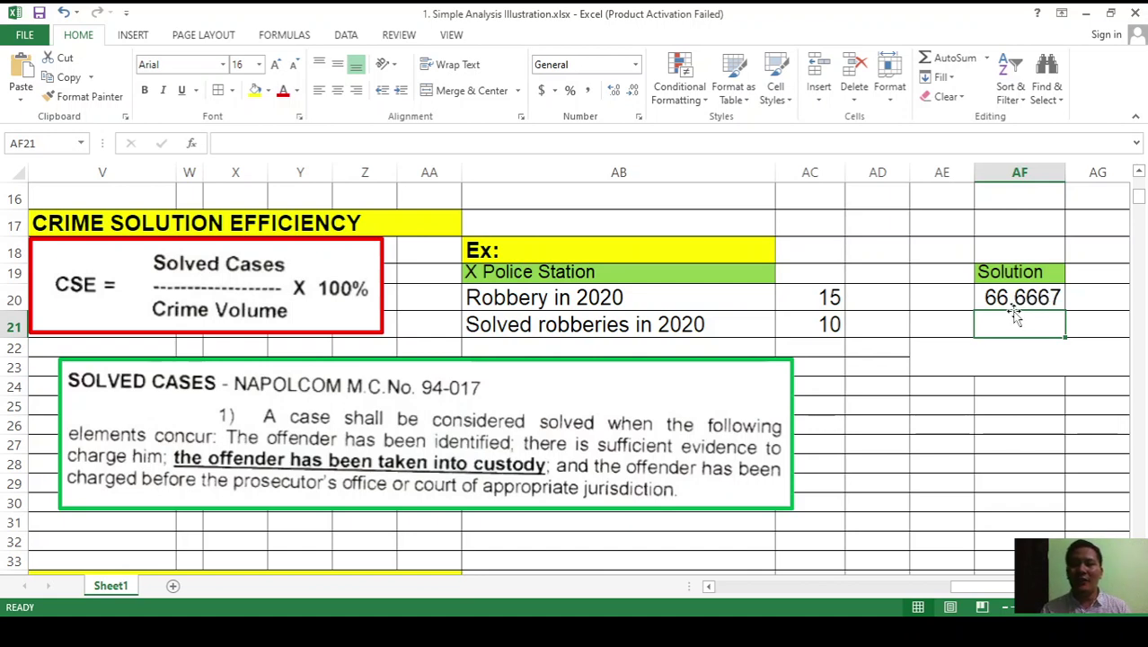
Step: Enter the efficiency rounded to two decimals, 66.67, in cell AF21 below the Solution formula
text(66)
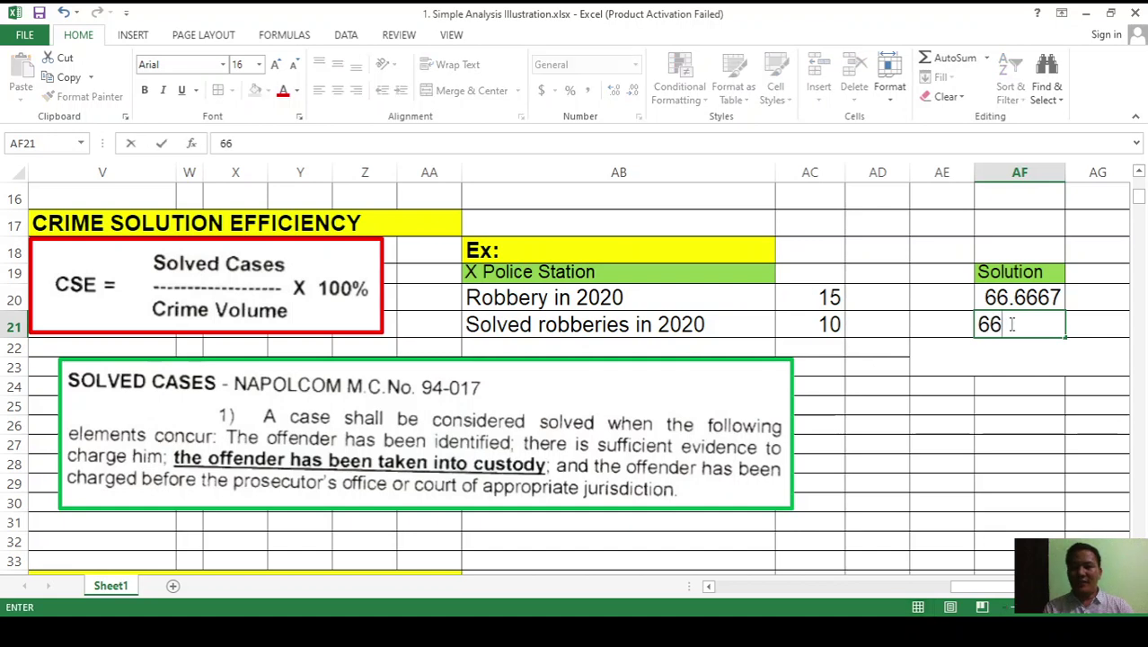
text(.67)
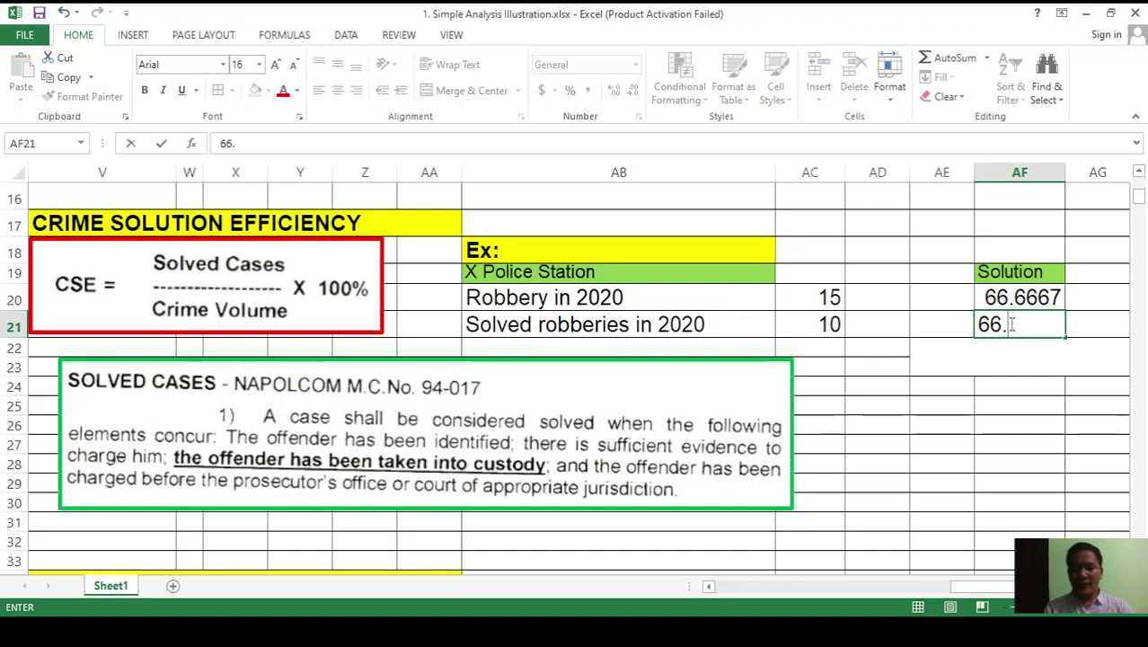
click(999, 384)
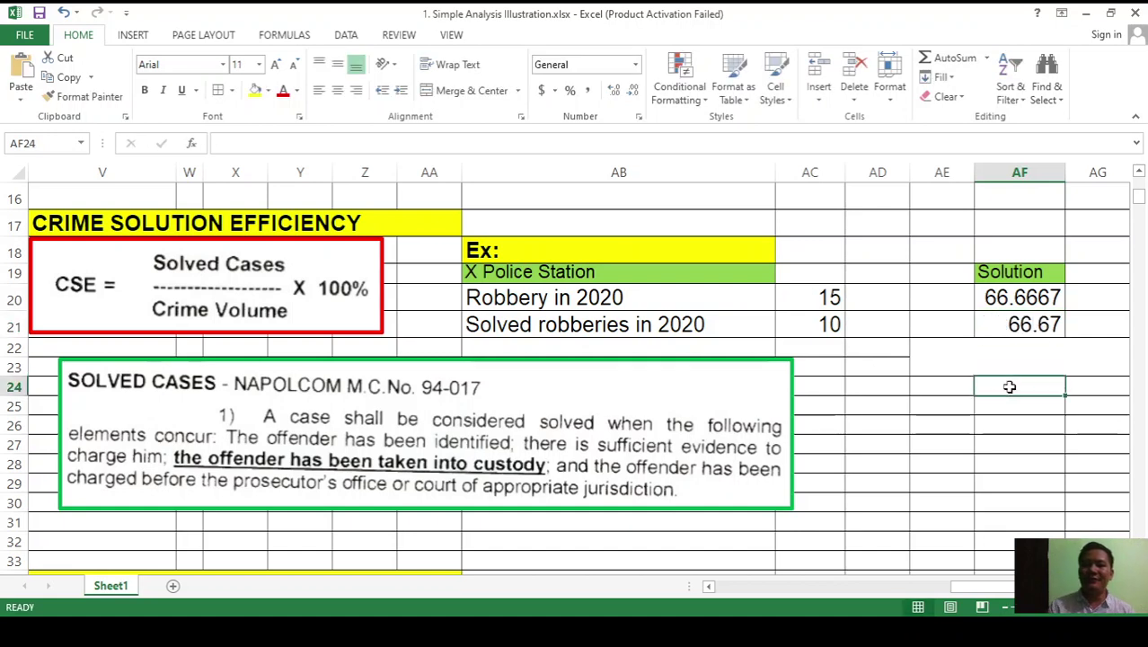
click(1031, 330)
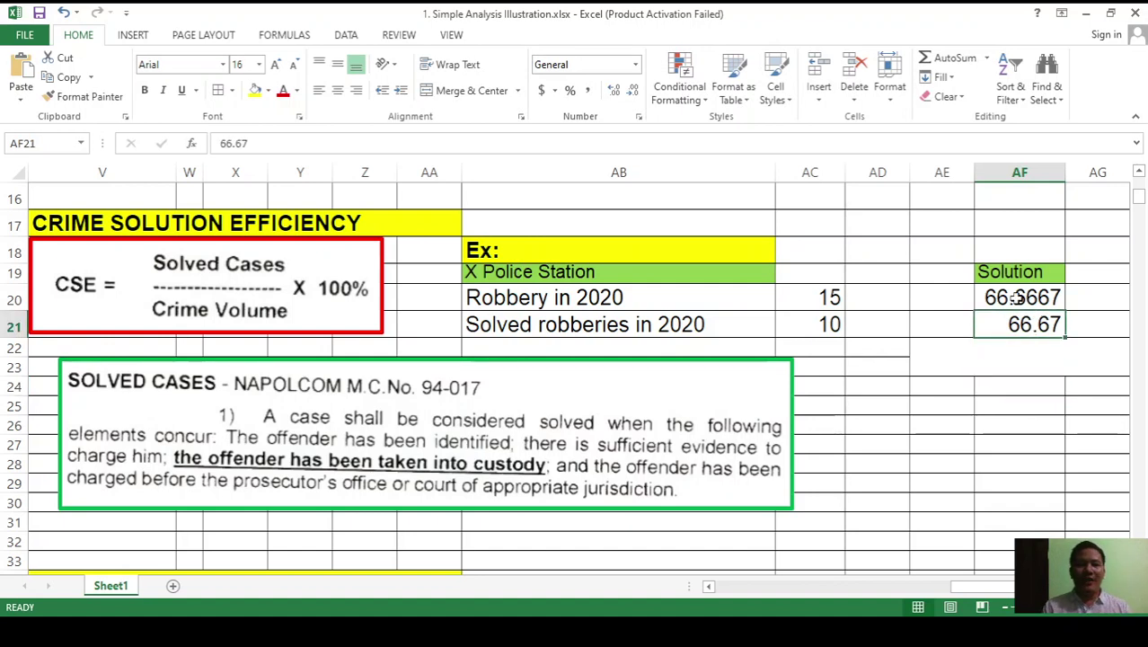
Step: Replace the Solution formula in AF20 with the cell-reference version =(AC21/AC20)*100 and review the stored formula
click(1015, 298)
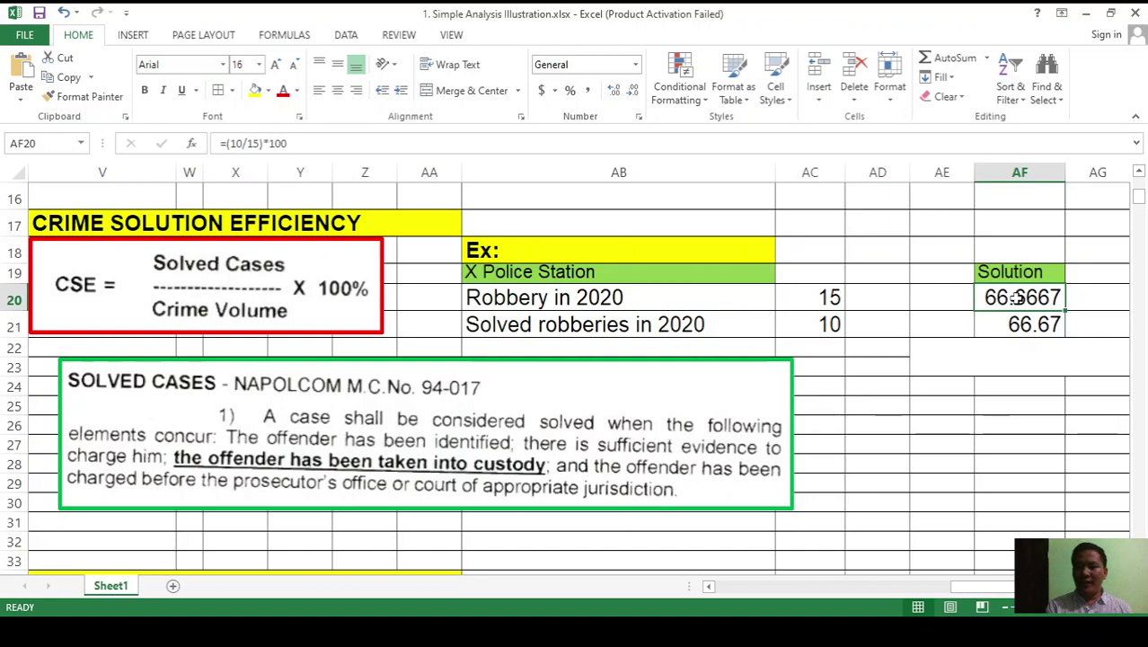
text(=)
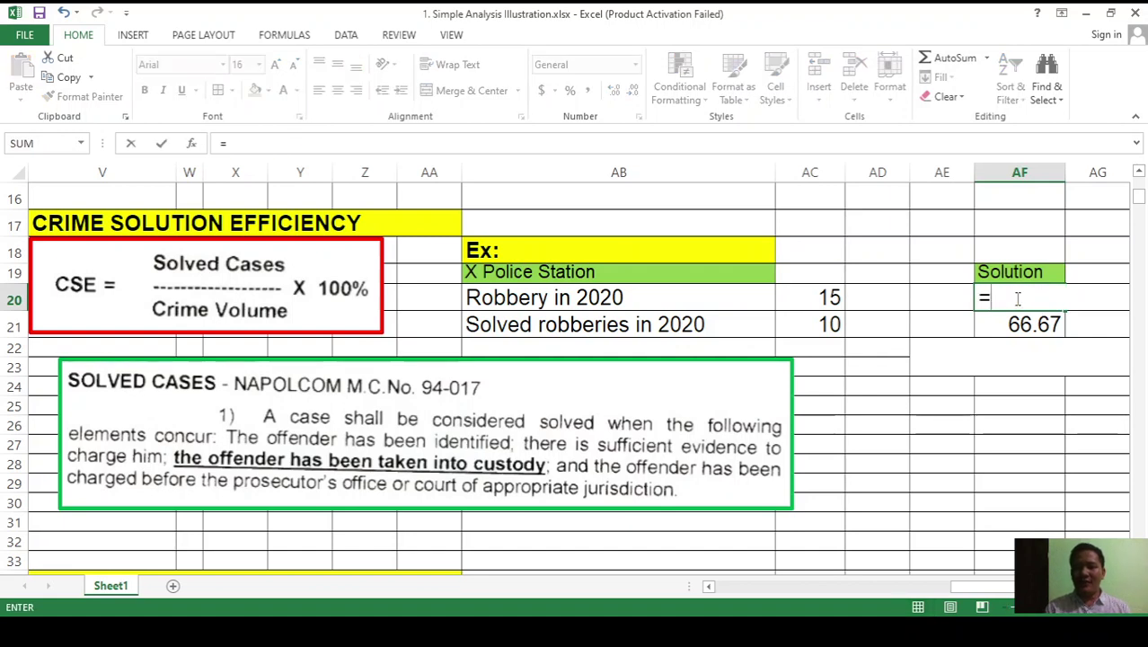
text(()
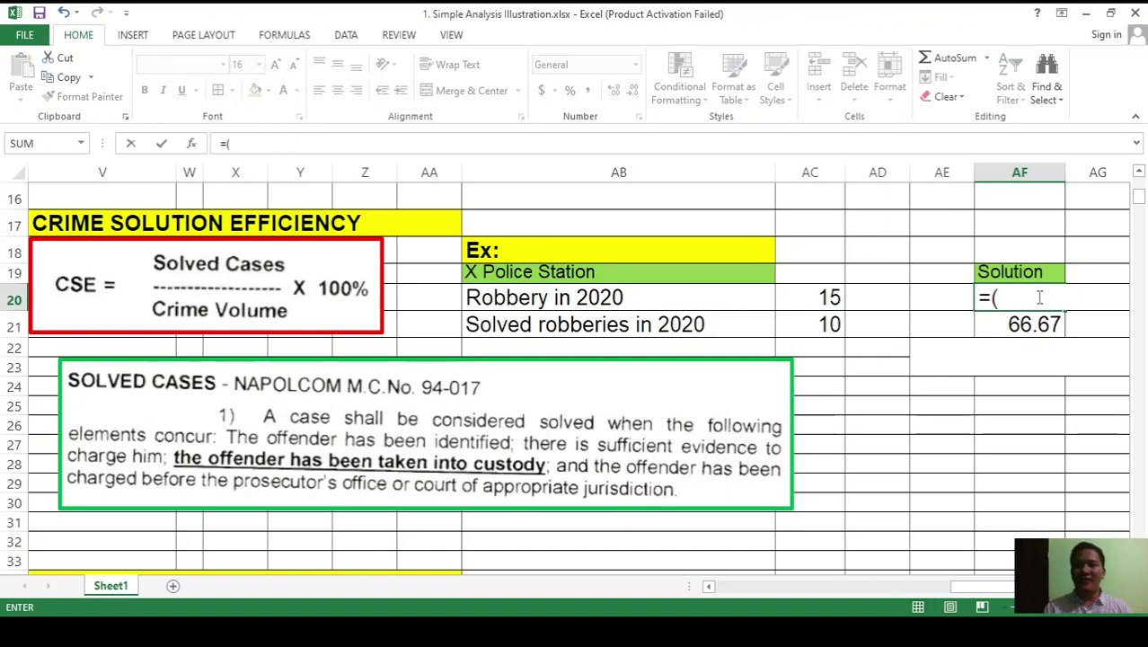
click(802, 325)
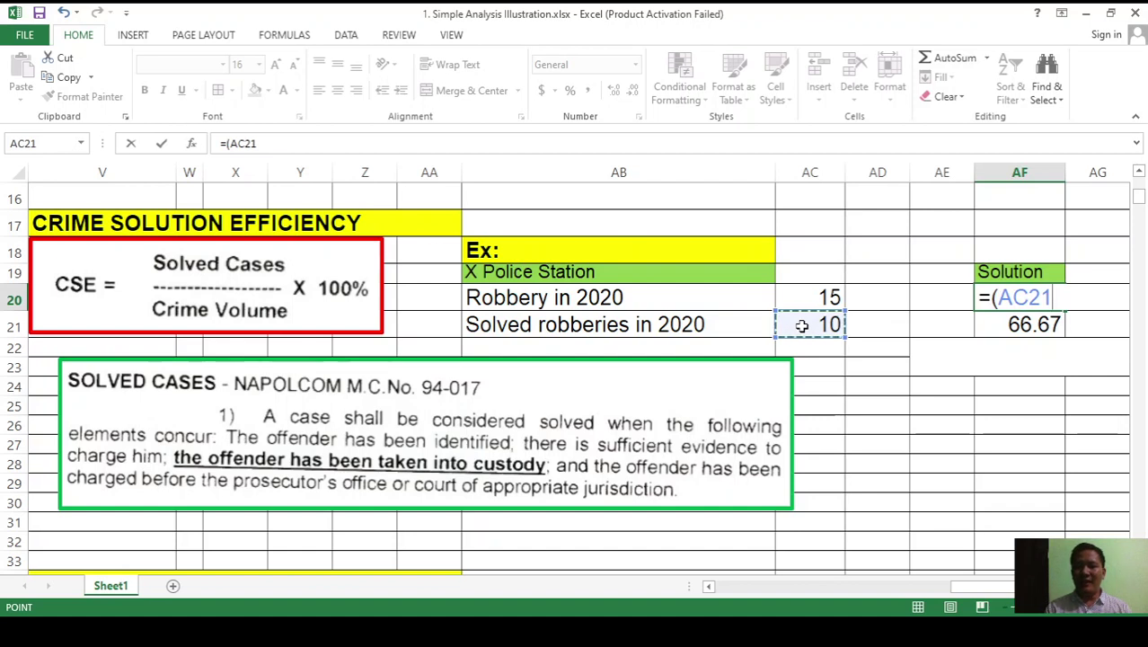
text(/)
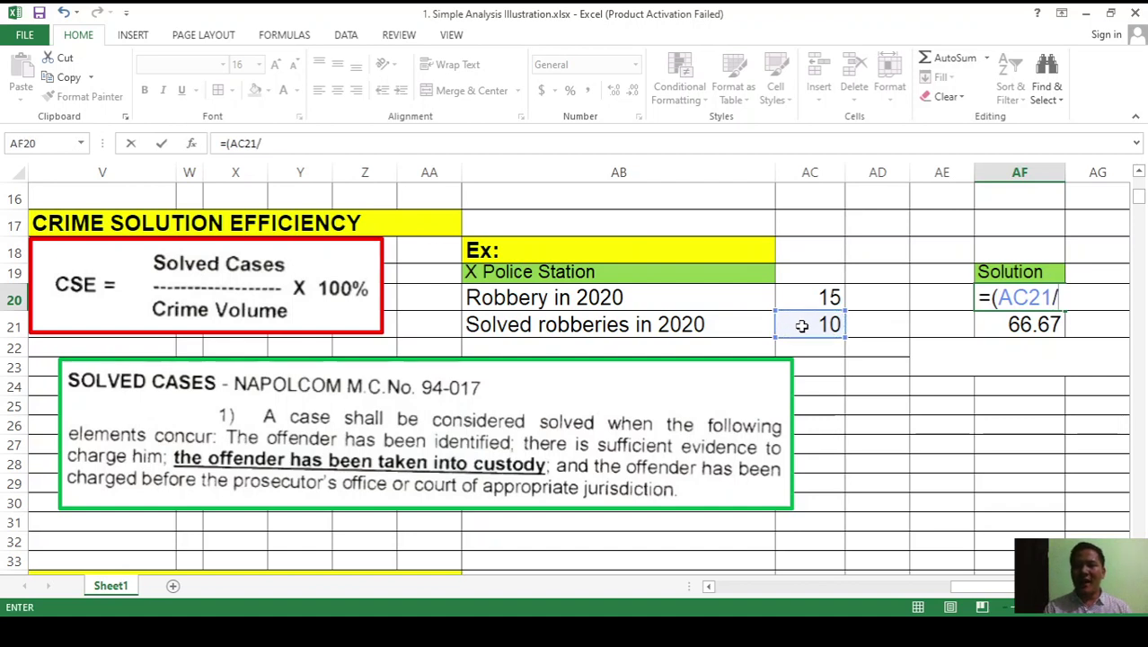
click(808, 298)
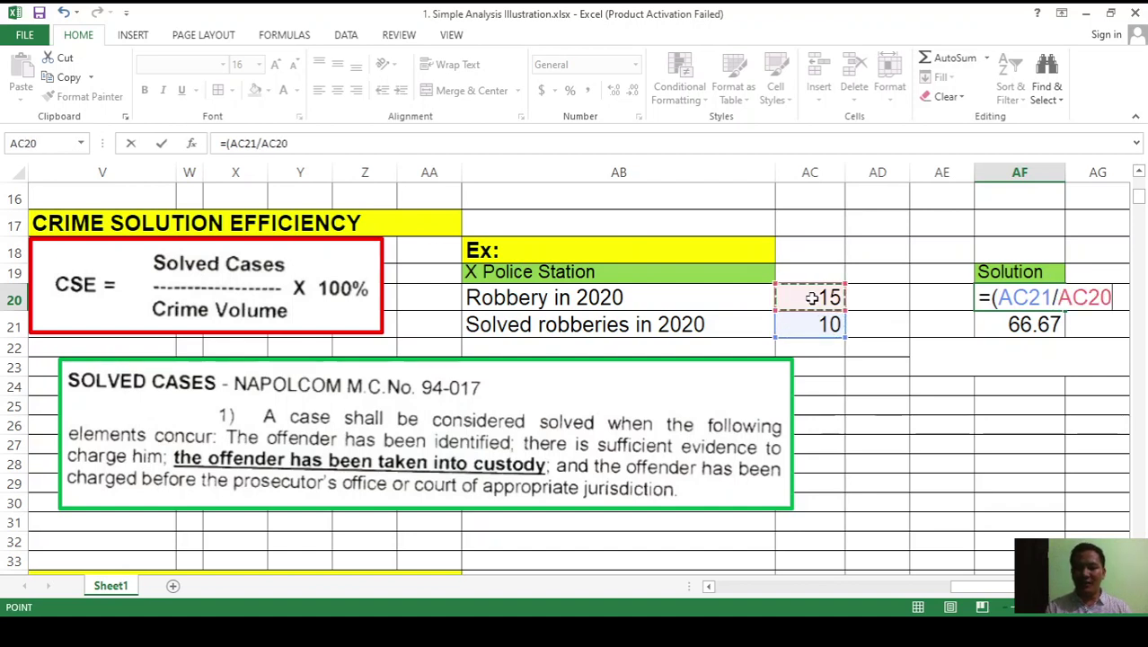
text())
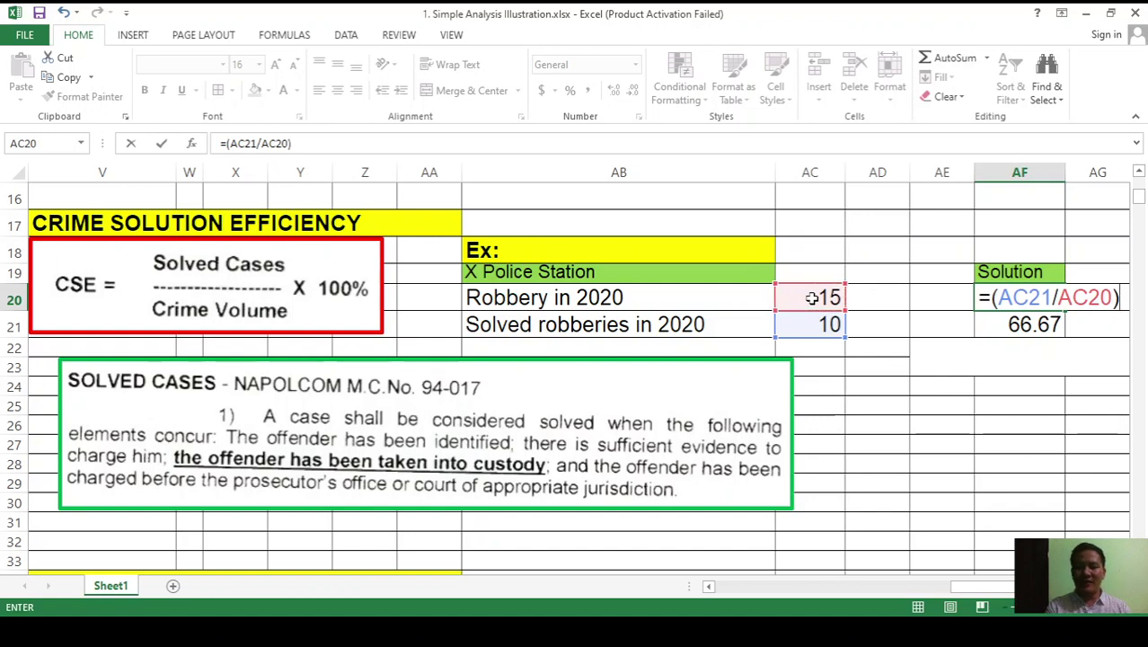
text(*100)
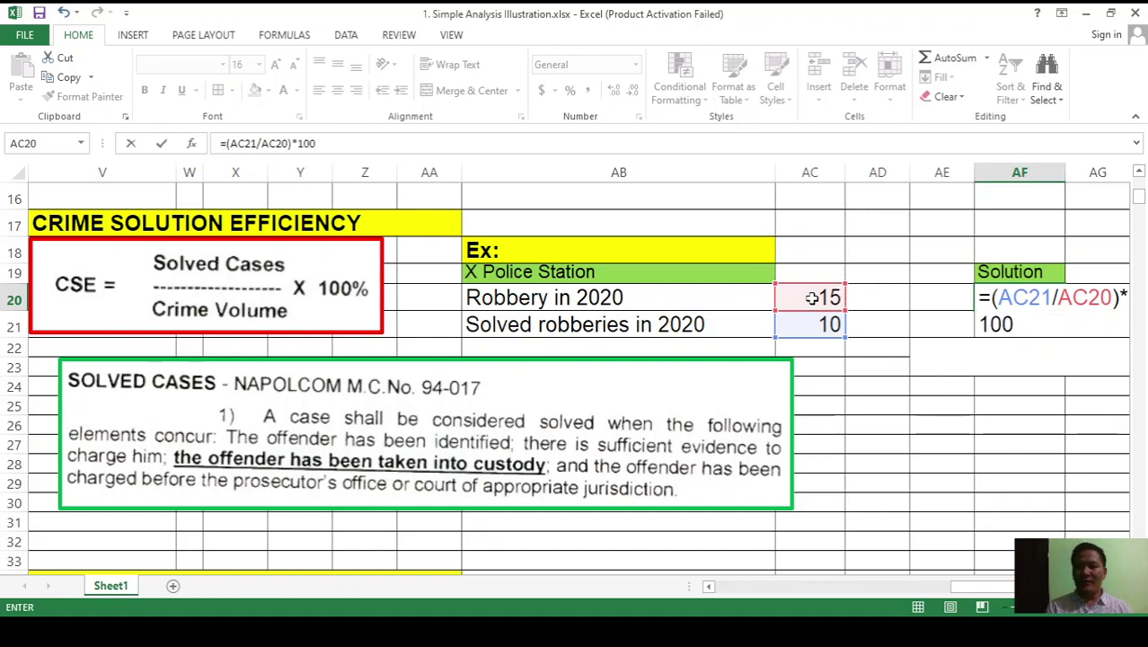
key(Return)
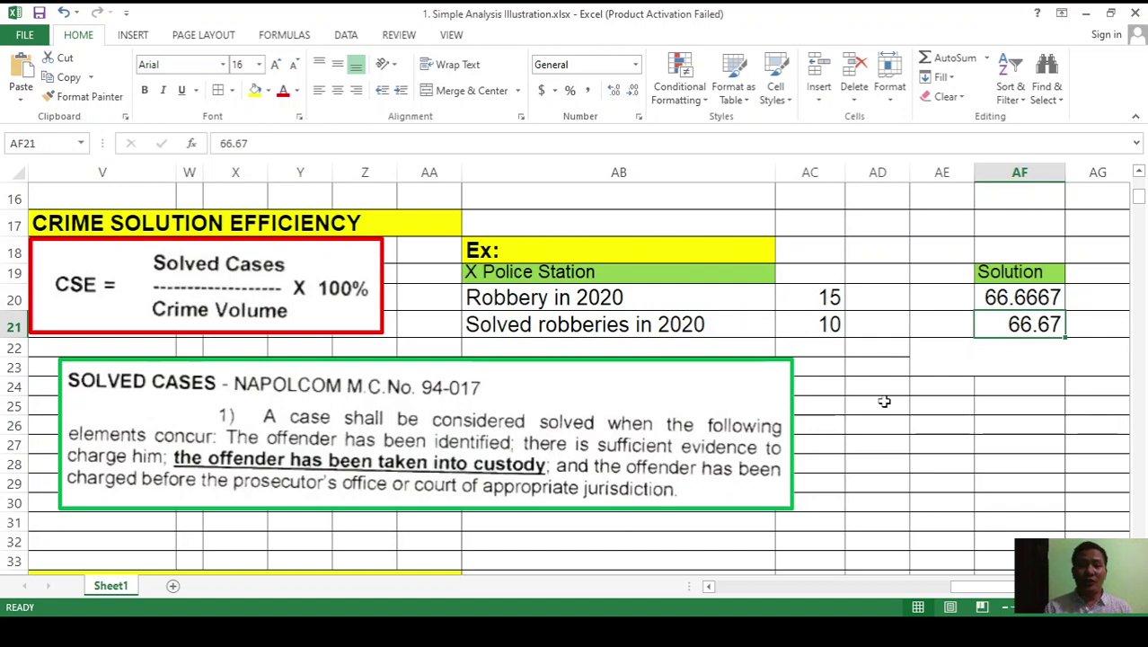
click(1024, 297)
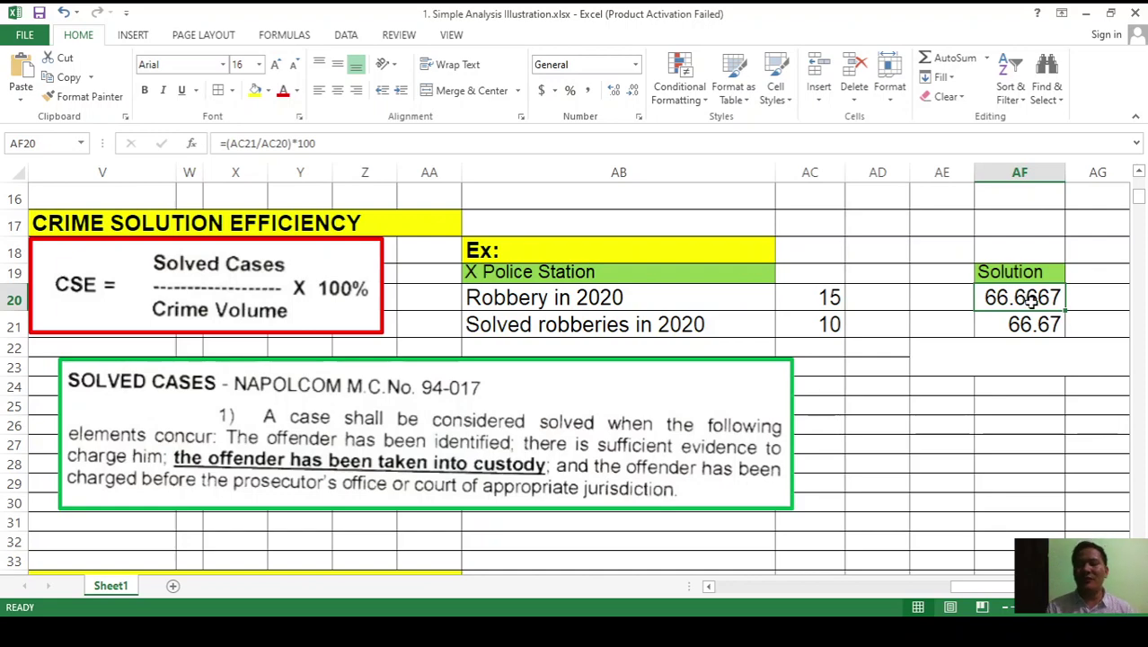
Step: Calculate X Police Station's 2020 robbery clearance efficiency in cell AF38 of the Crime Clearance Efficiency section with the formula =(13/15)*100
scroll(943, 402, down, 4)
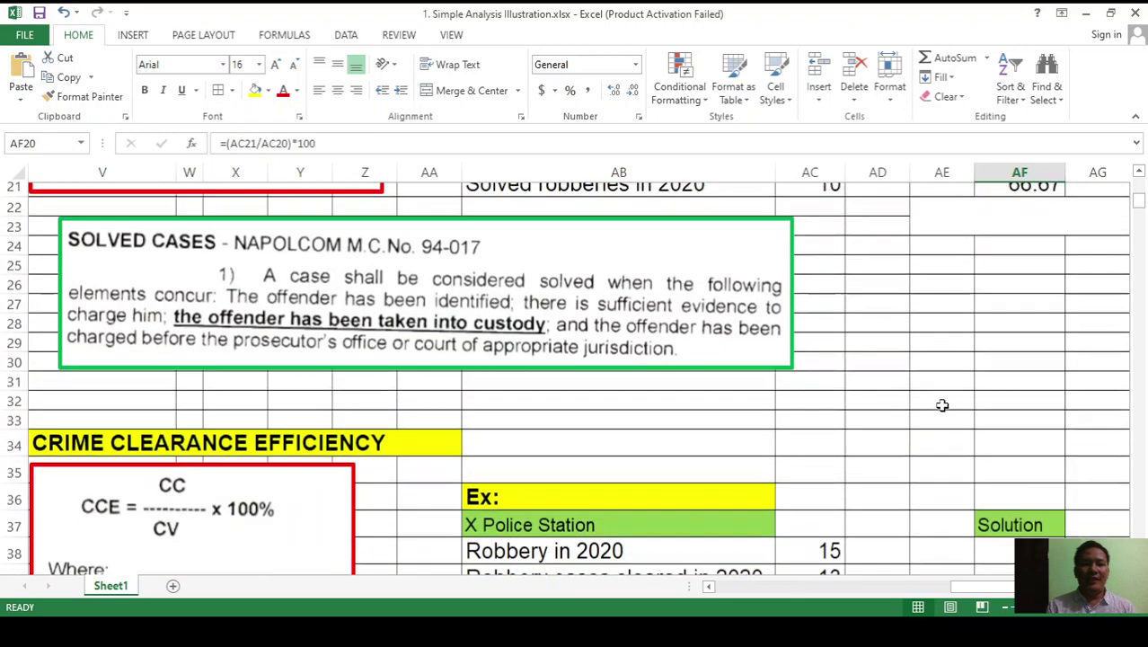
scroll(942, 405, down, 2)
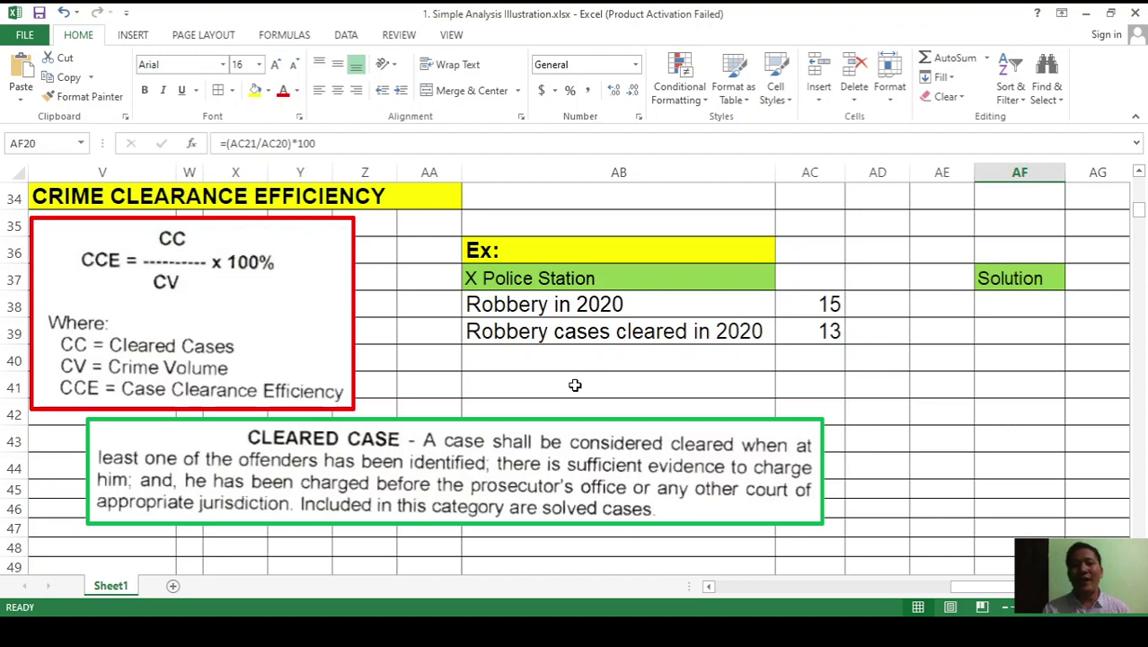
click(1015, 306)
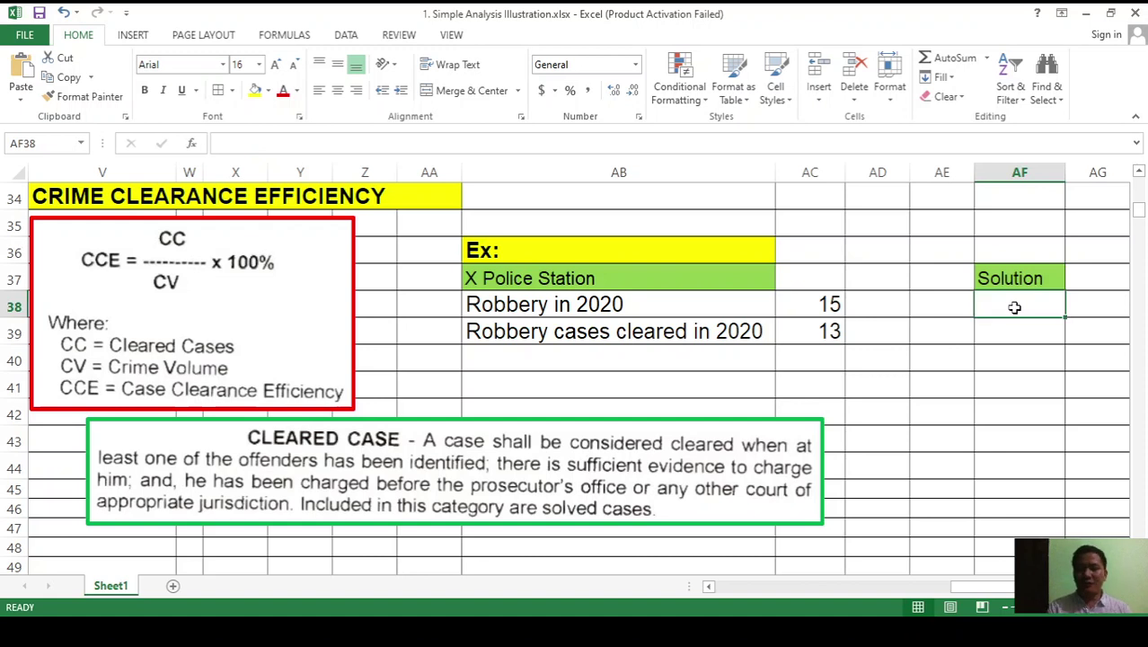
text(=)
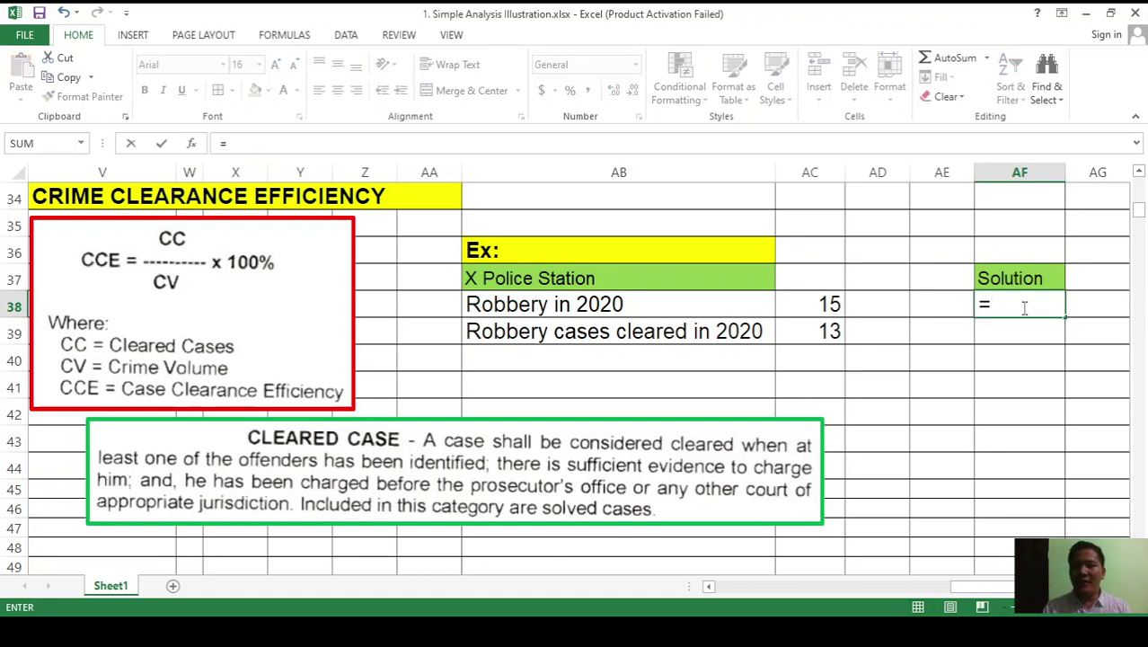
text(9)
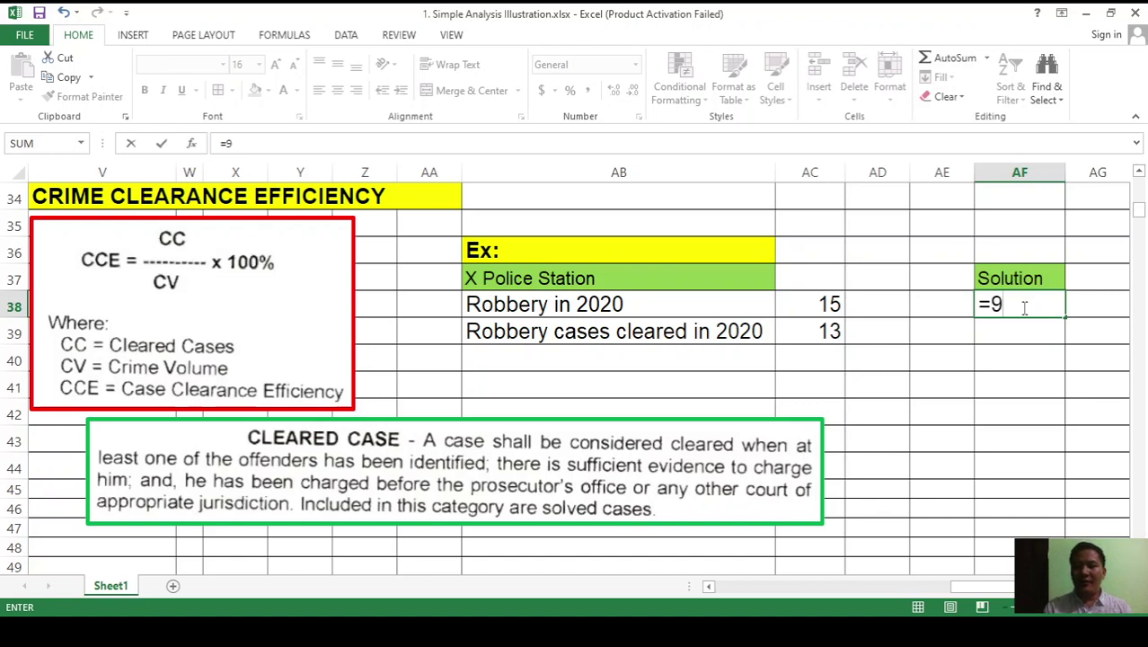
key(BackSpace)
text(()
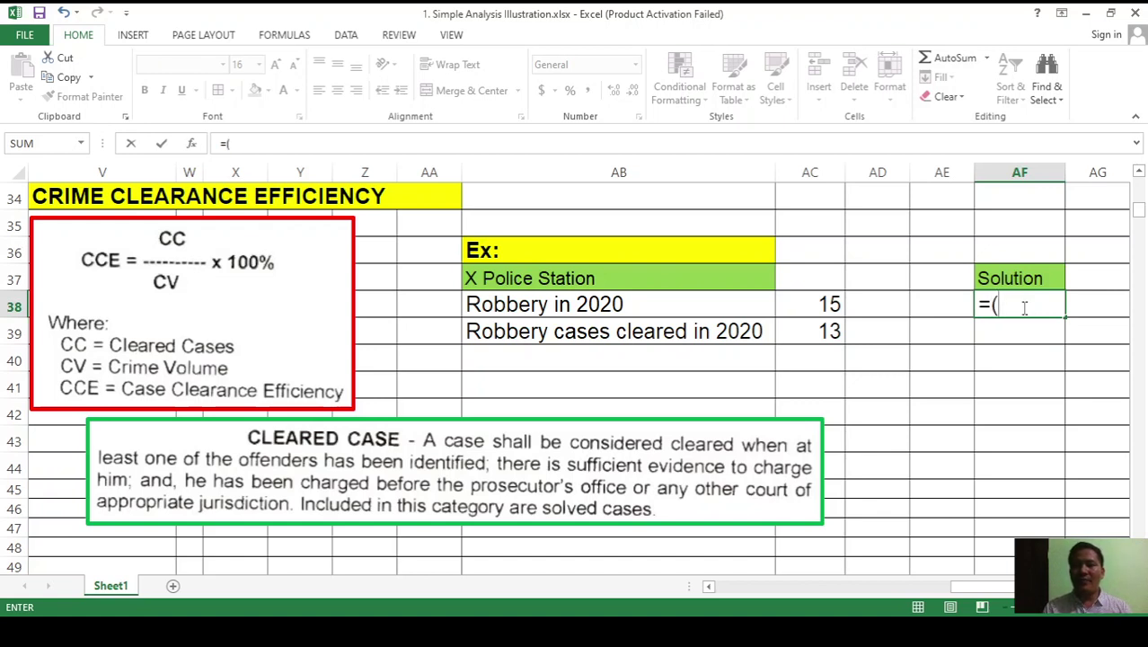
text(13)
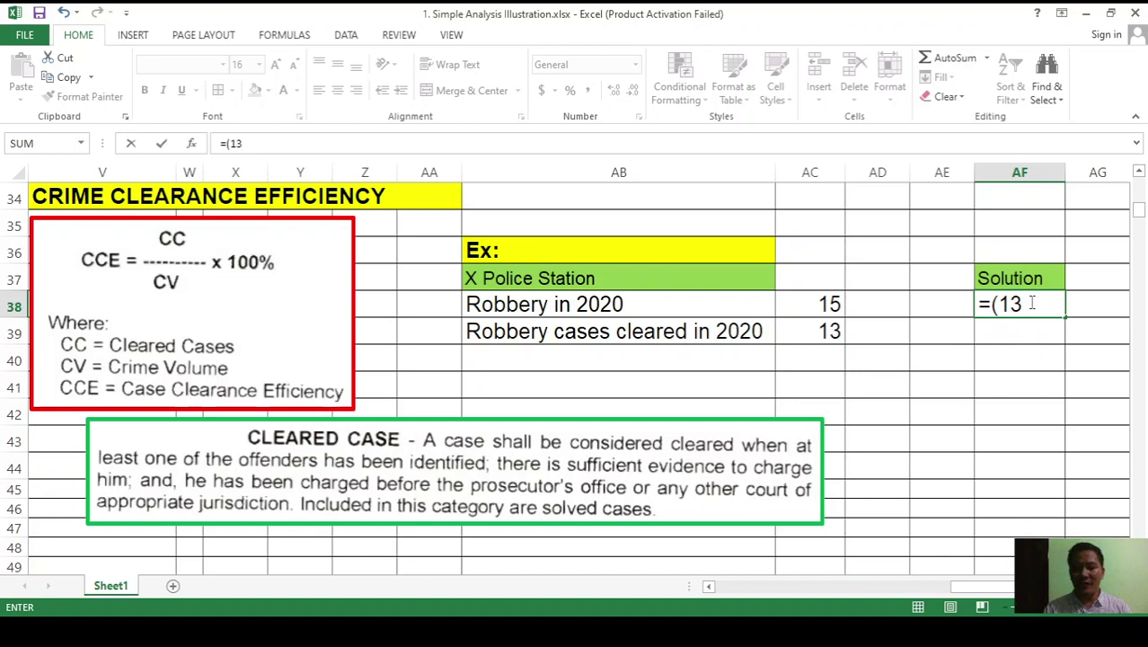
text(/)
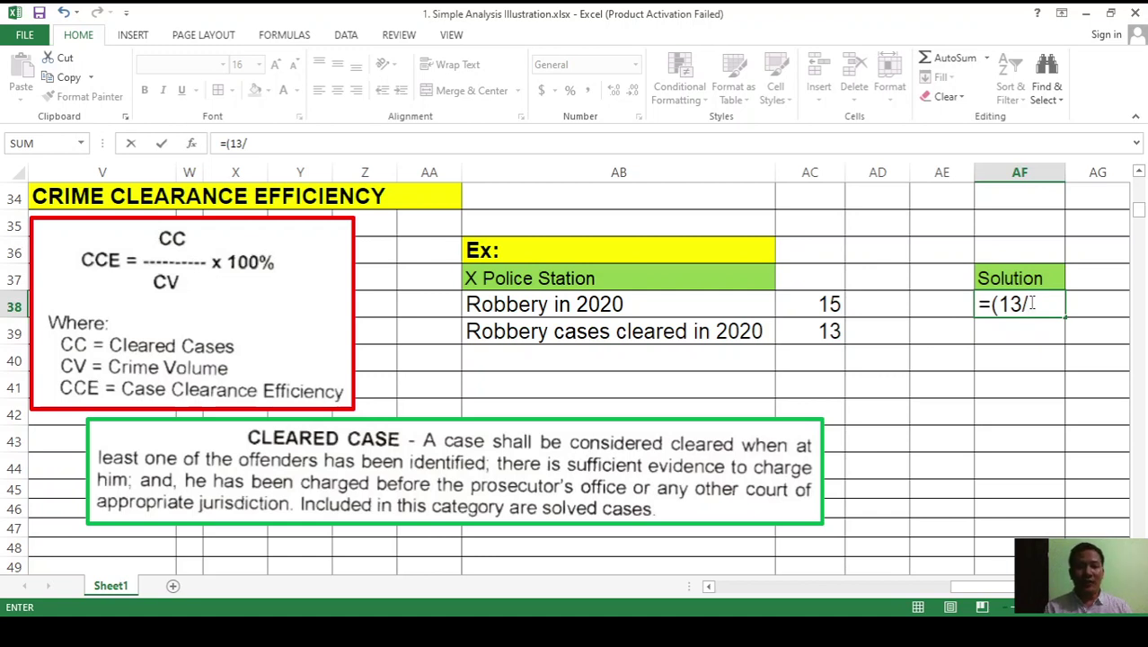
text(15)
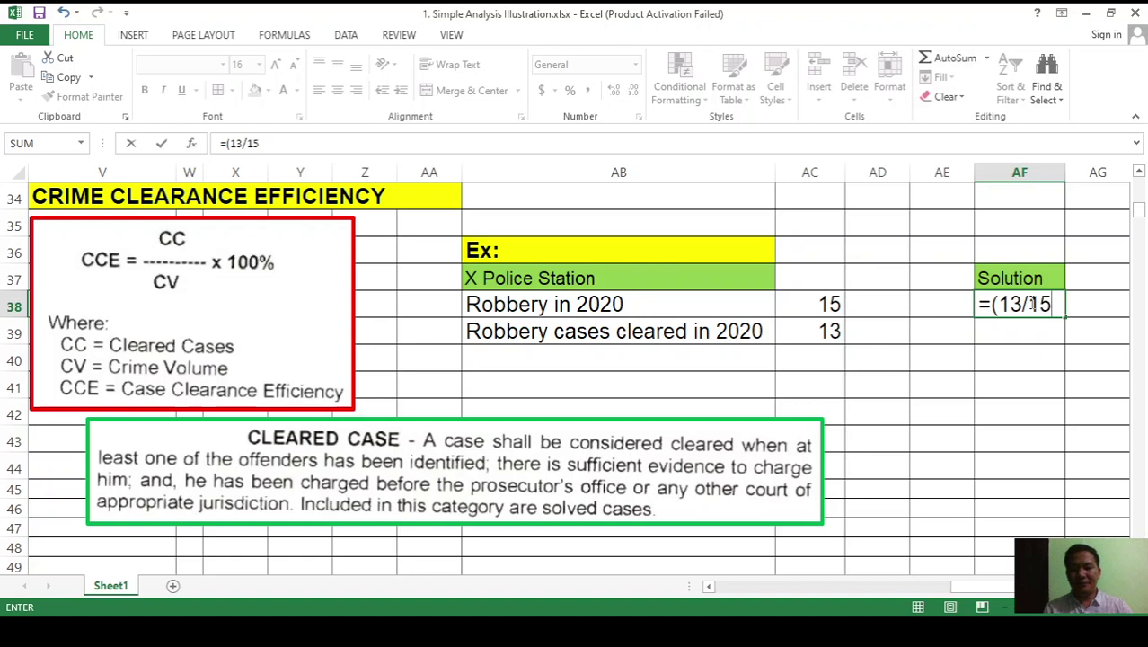
text())
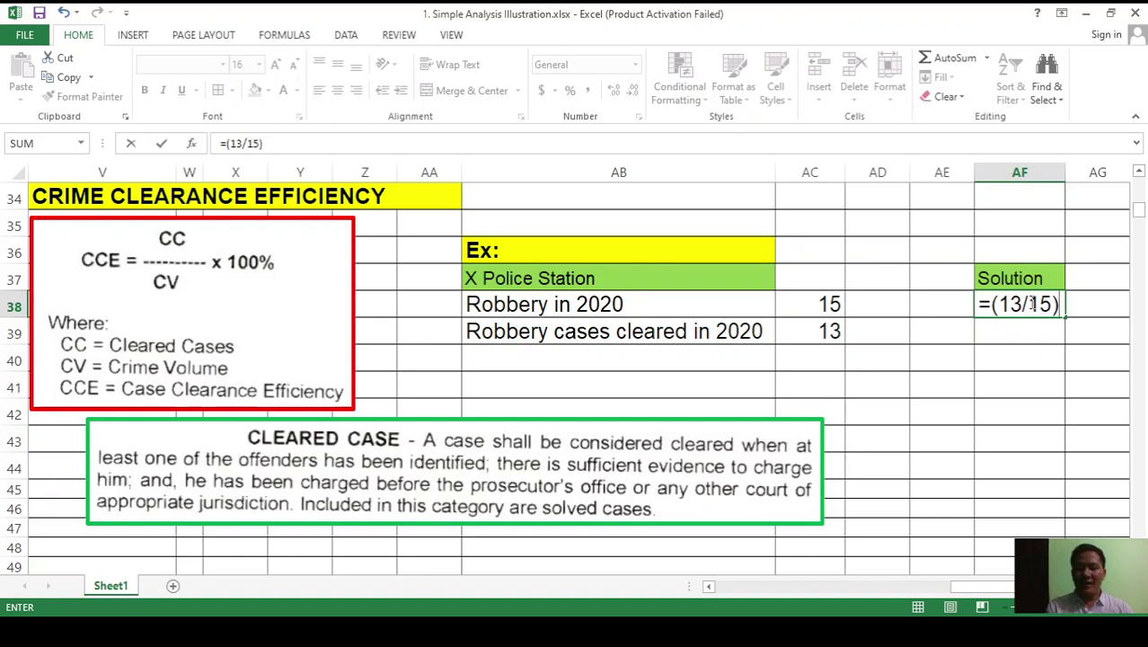
text(*100)
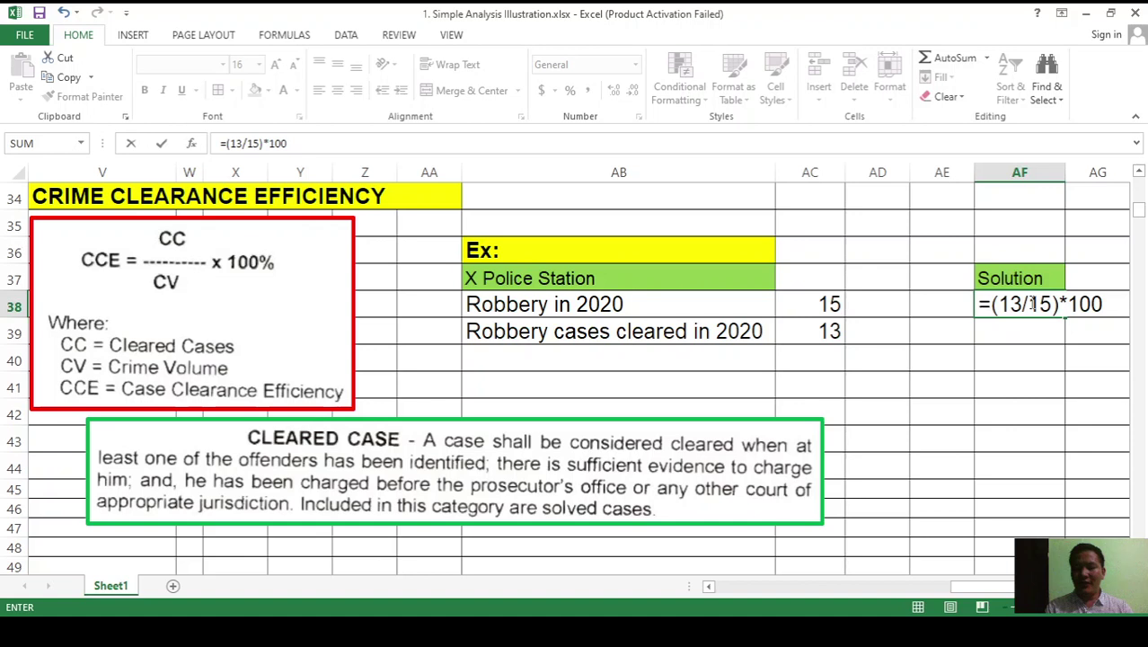
key(Return)
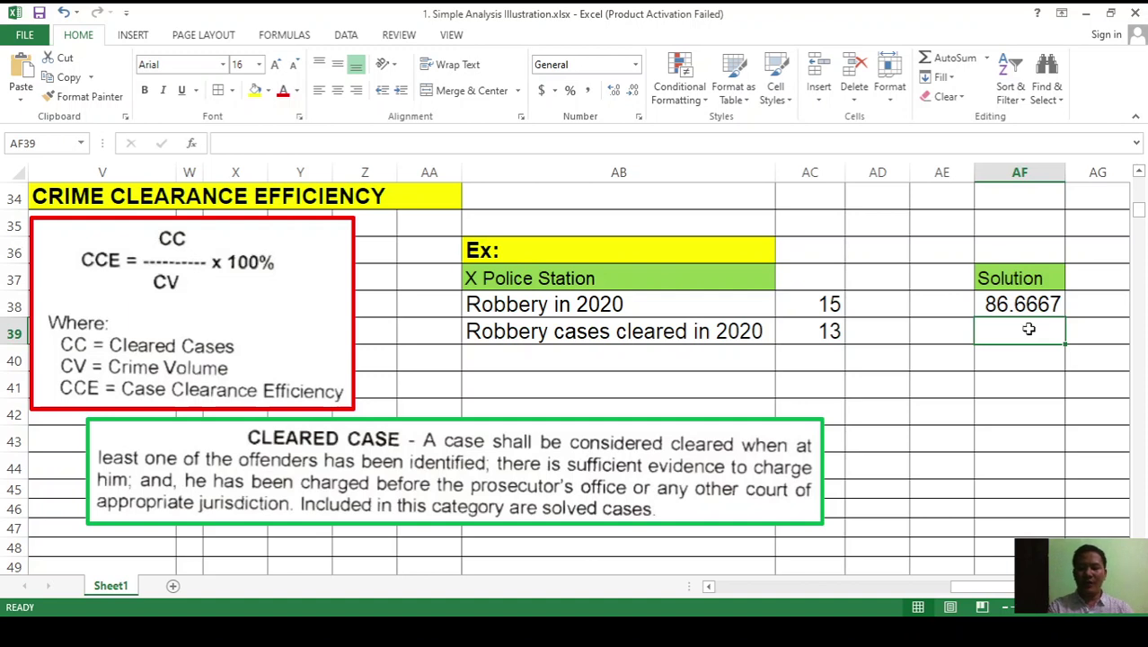
Step: Enter the clearance efficiency rounded to two decimals as the percentage 86.67% in cell AF39 below the Solution formula
text(86)
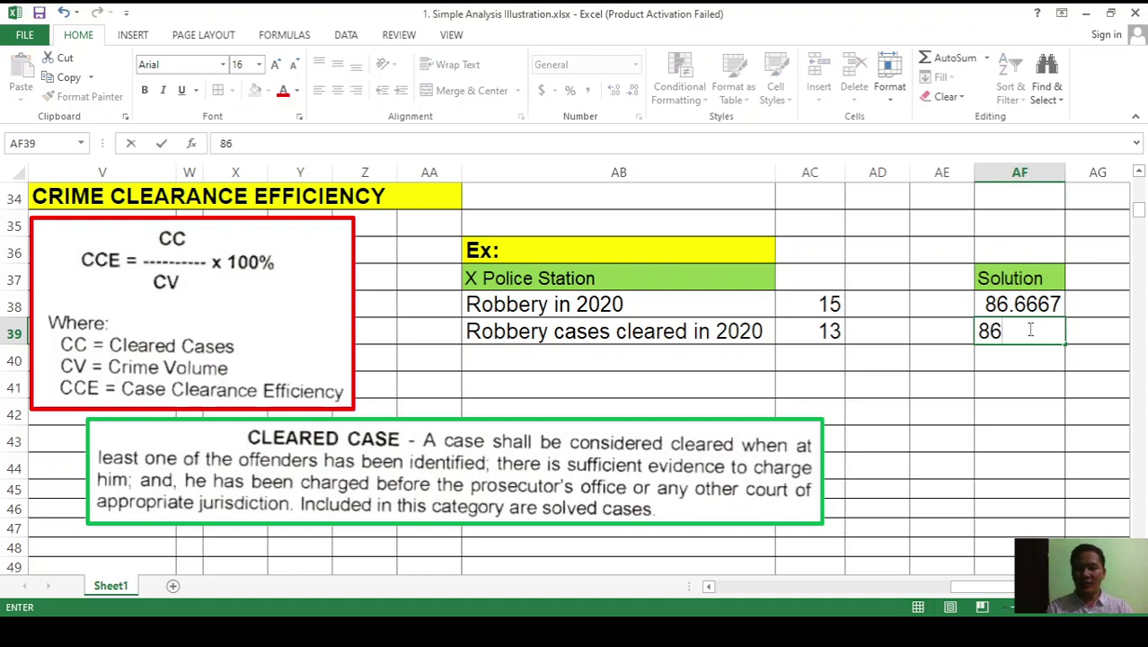
text(.67)
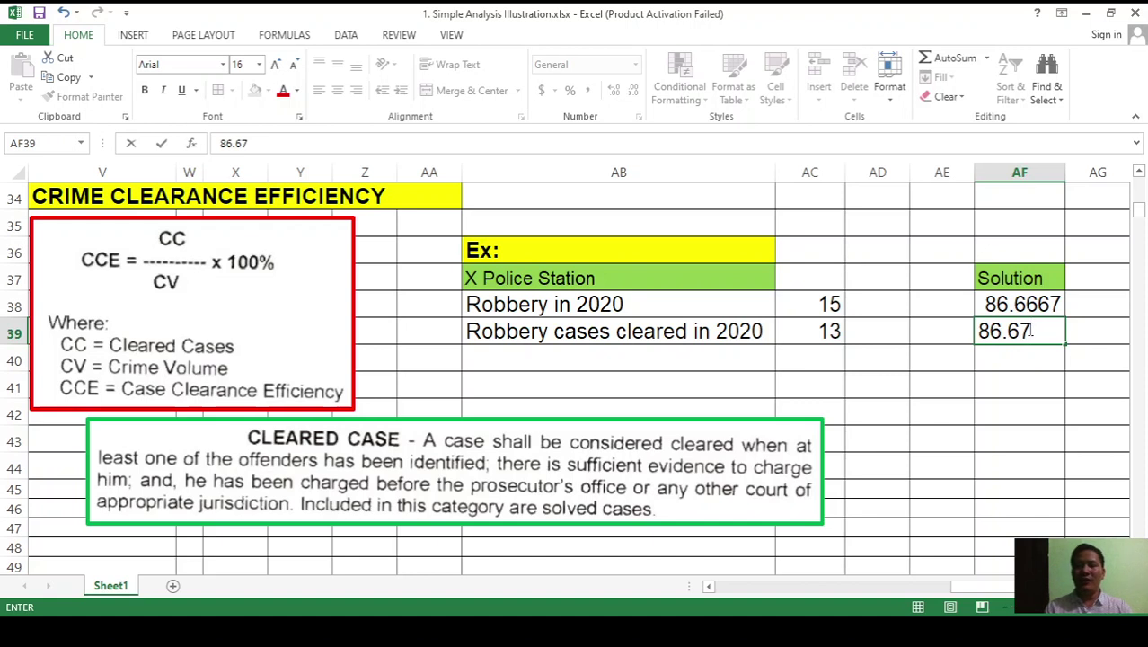
text(%)
click(1015, 386)
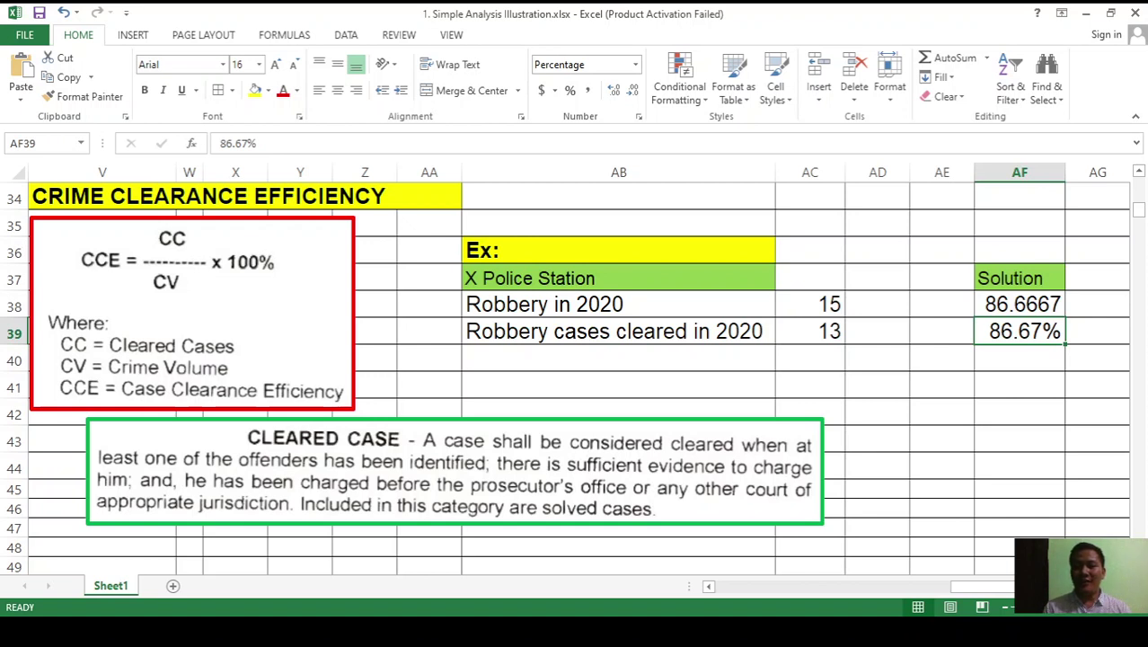
key(alt+Tab)
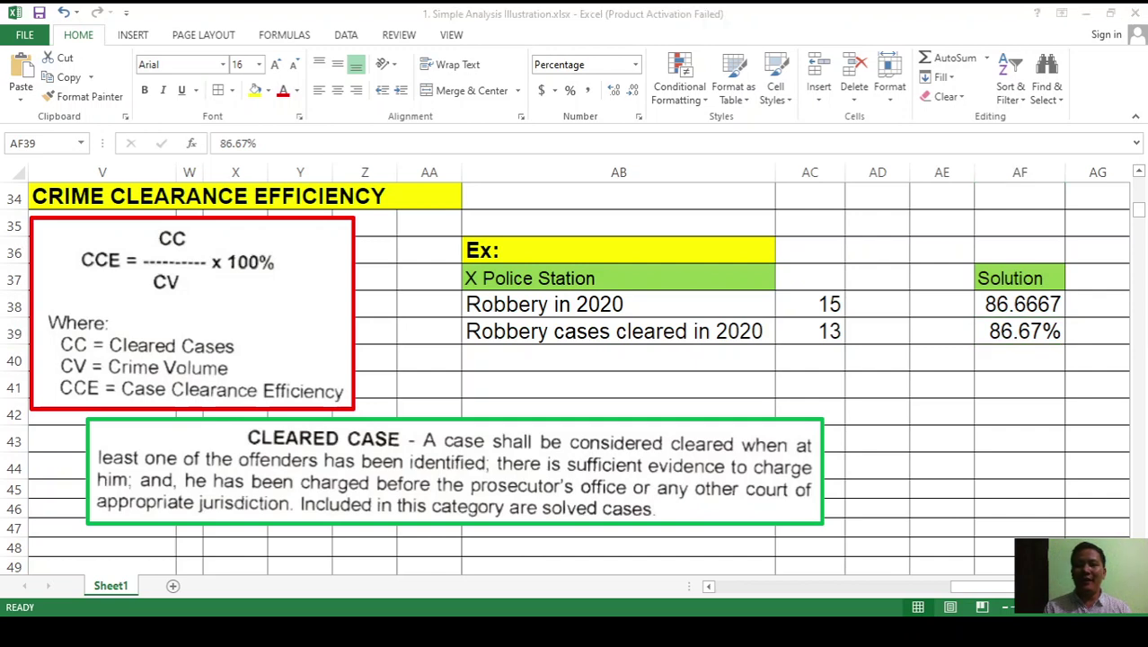